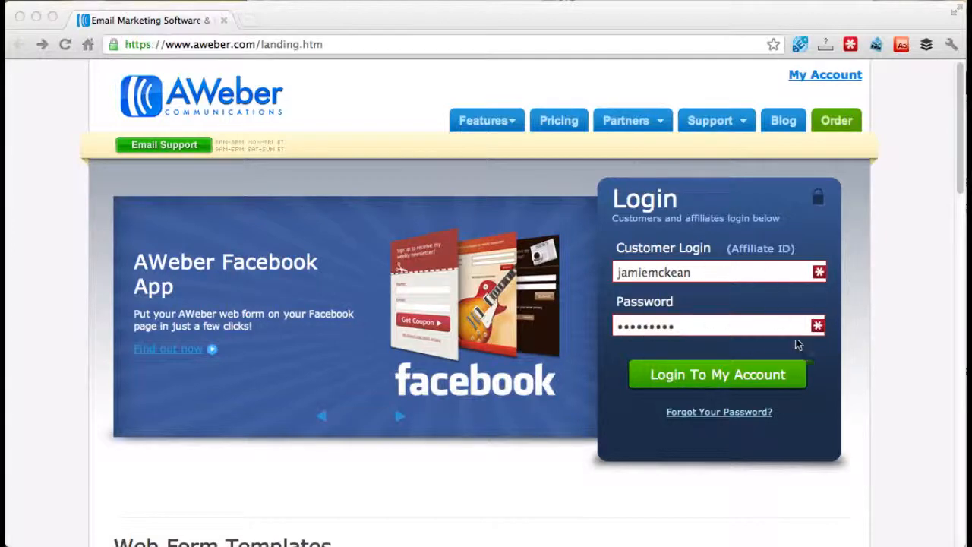
- Log in with the prefilled customer credentials and look over the list stats and recent broadcasts on the home page
click(731, 387)
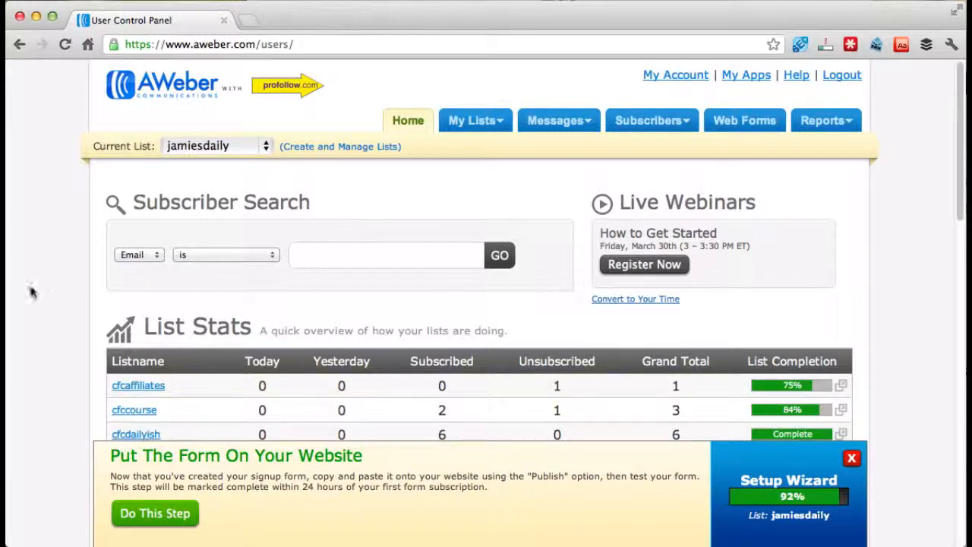
scroll(48, 270, down, 1)
scroll(48, 276, down, 10)
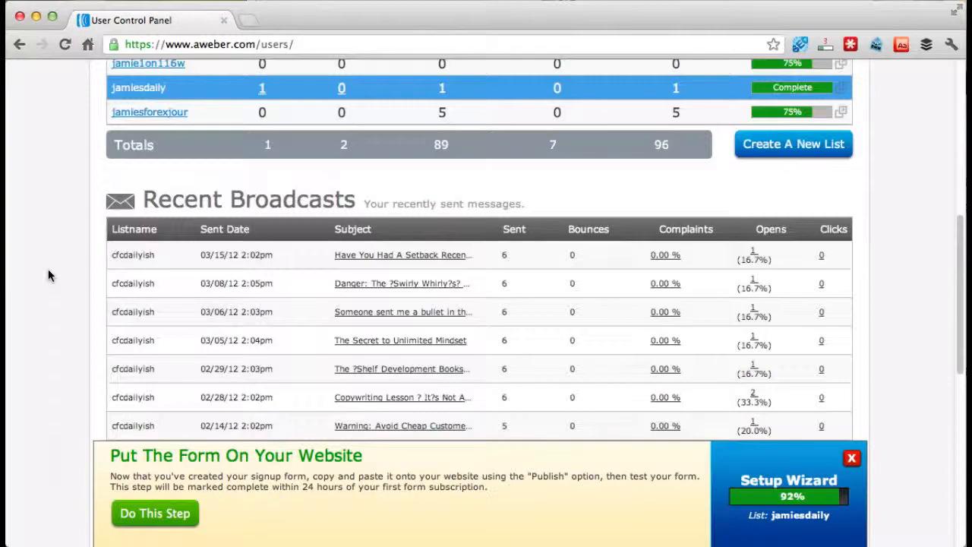
scroll(48, 277, up, 6)
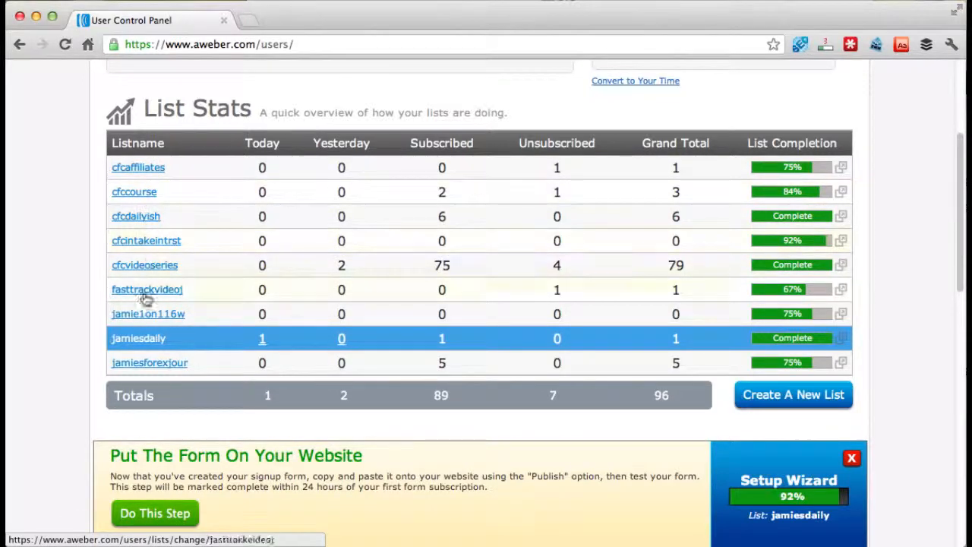
scroll(440, 310, up, 3)
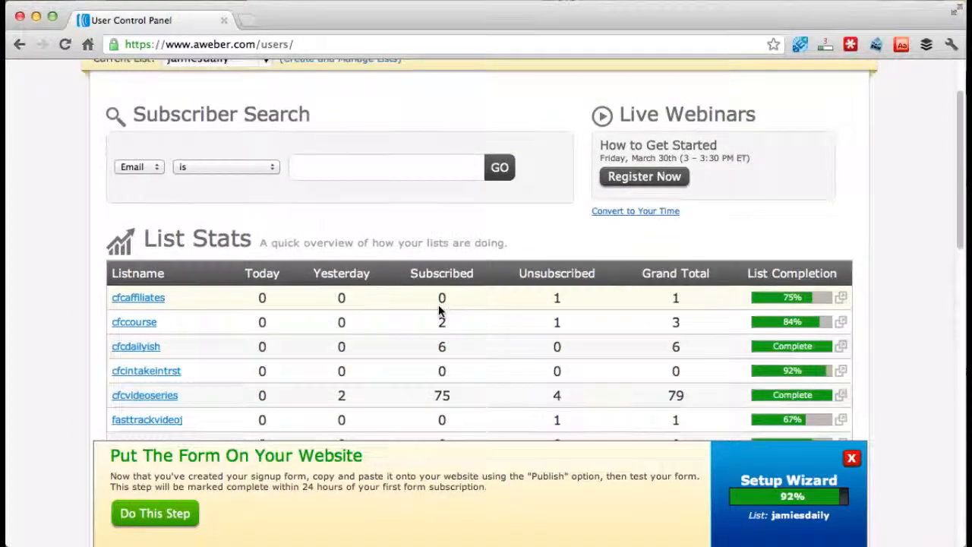
scroll(439, 310, up, 2)
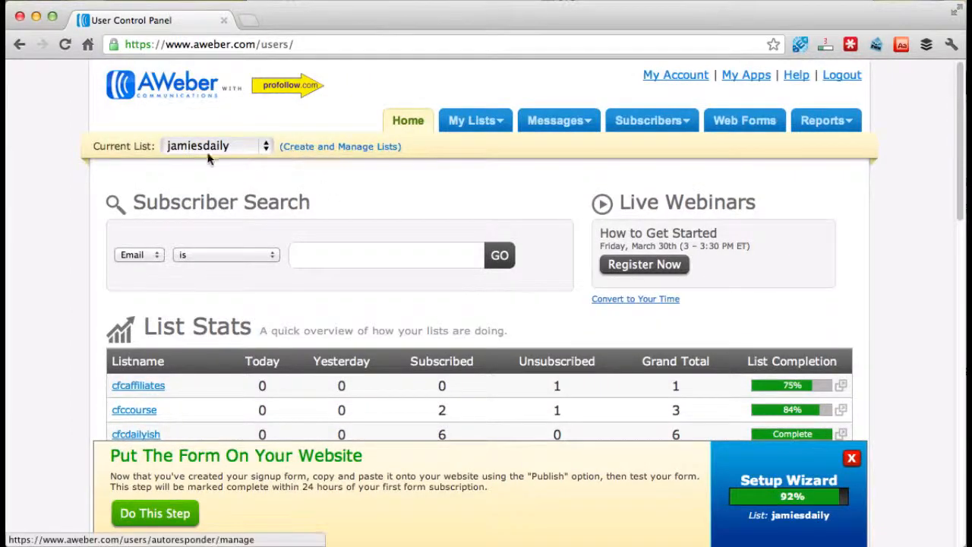
- Create a new mailing list from the list management page
click(339, 150)
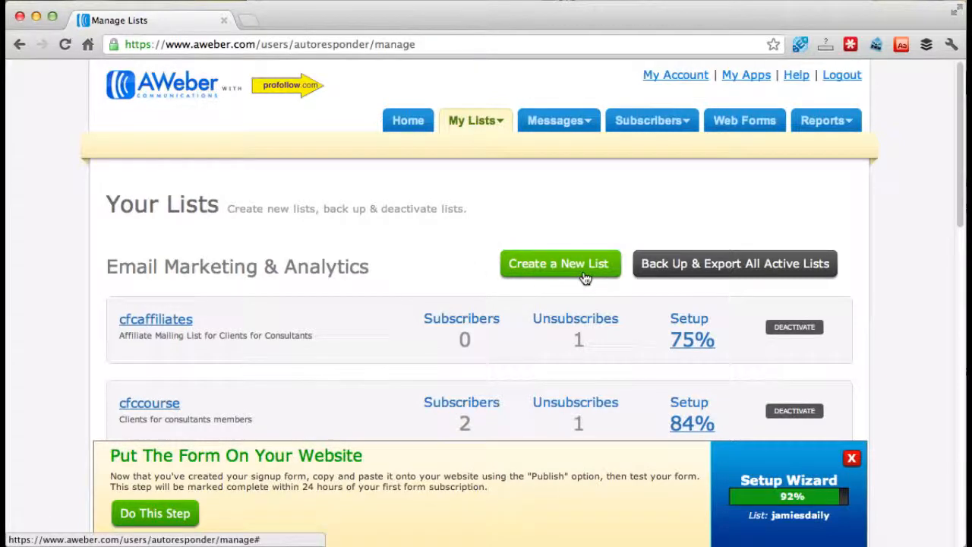
click(555, 266)
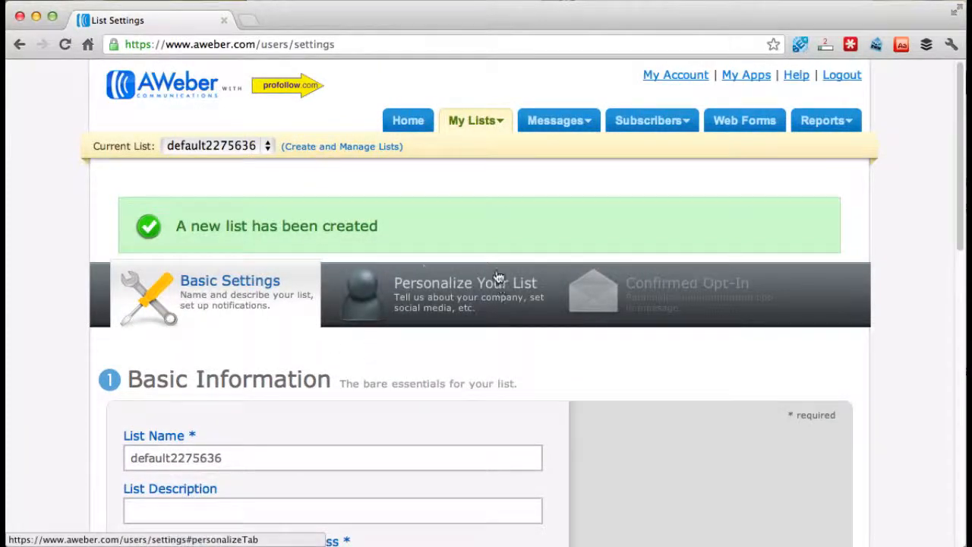
scroll(468, 315, up, 3)
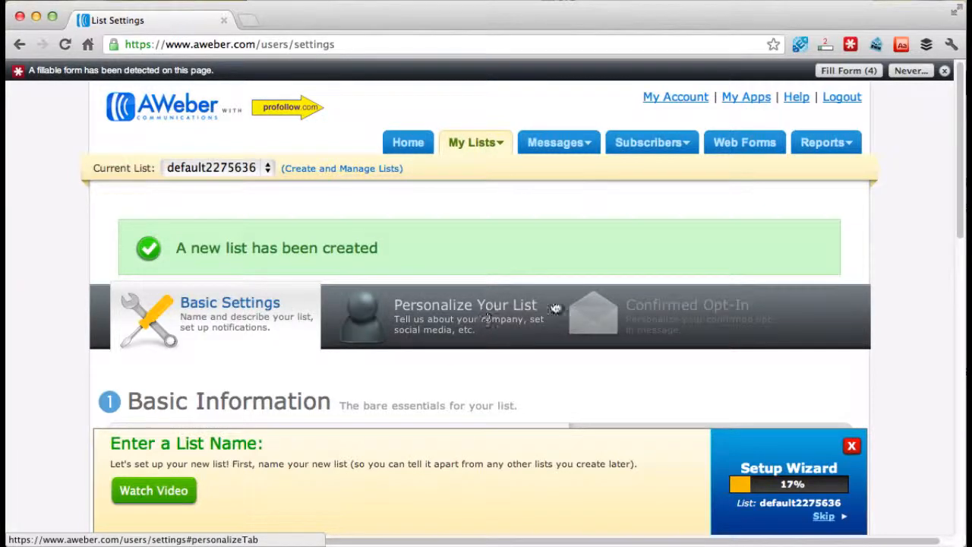
- Name the new list "fasttrackintere" and set its description to "Fast Track Interest"
scroll(207, 308, down, 5)
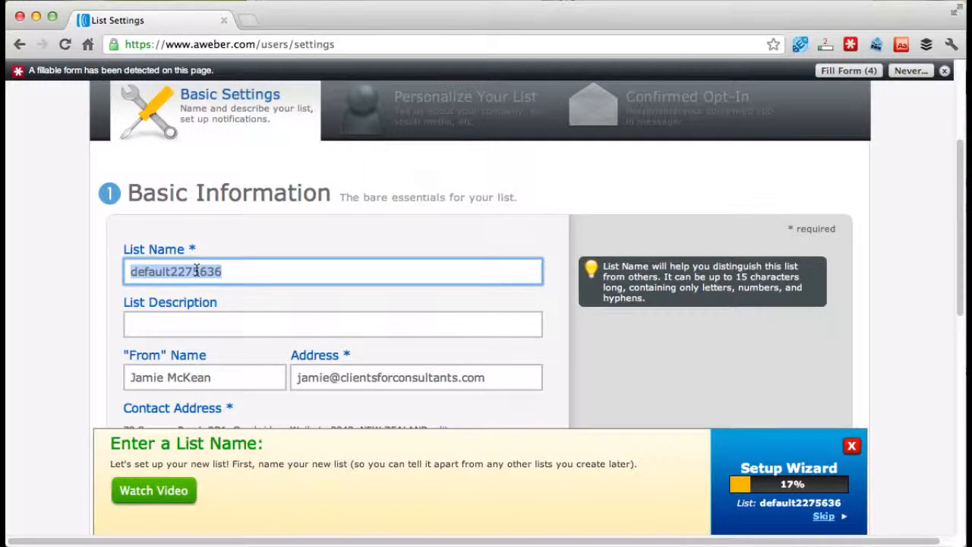
text(f)
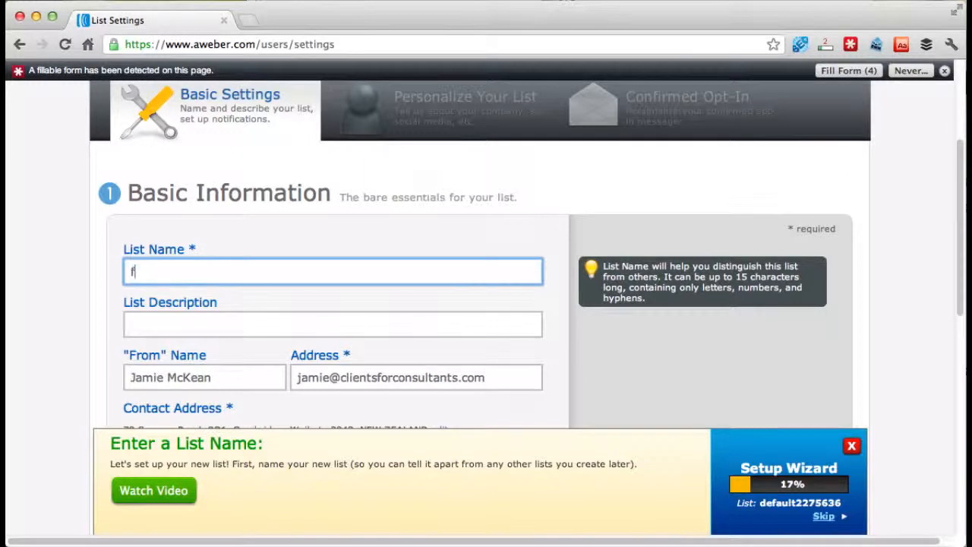
text(asttrackintere)
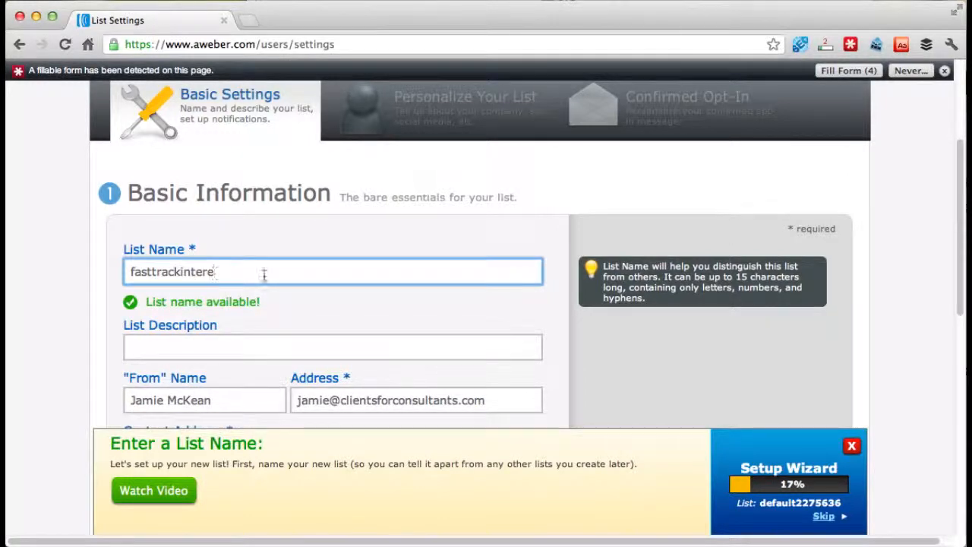
key(Tab)
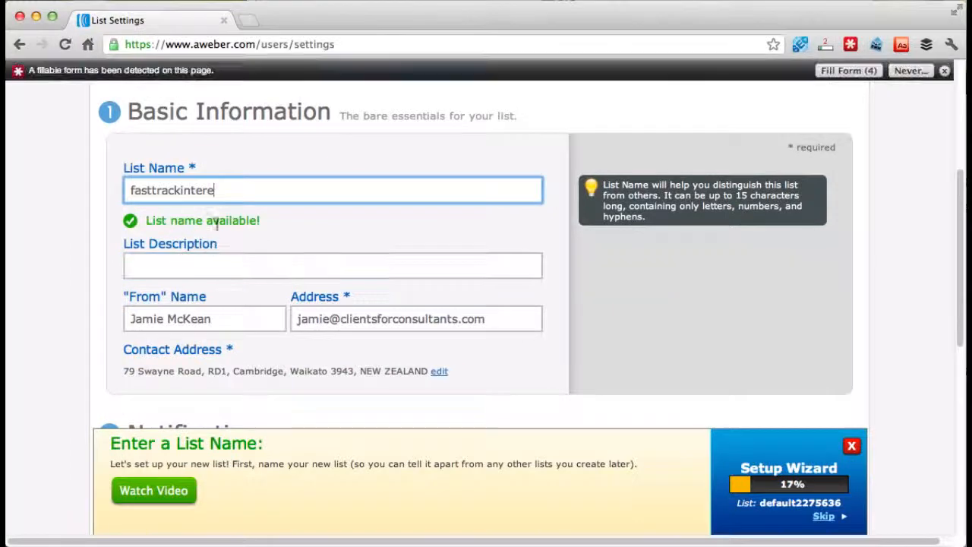
click(181, 266)
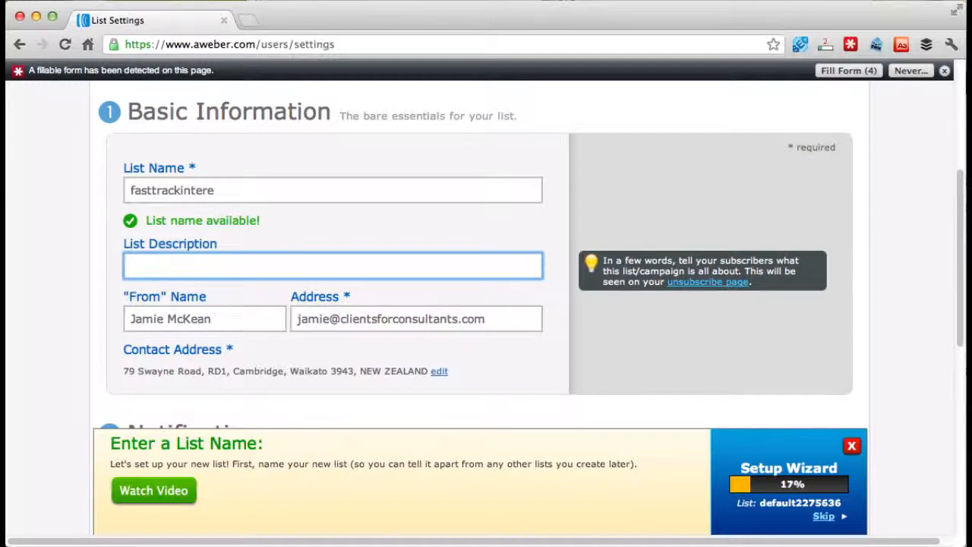
text(Fast Track Interest)
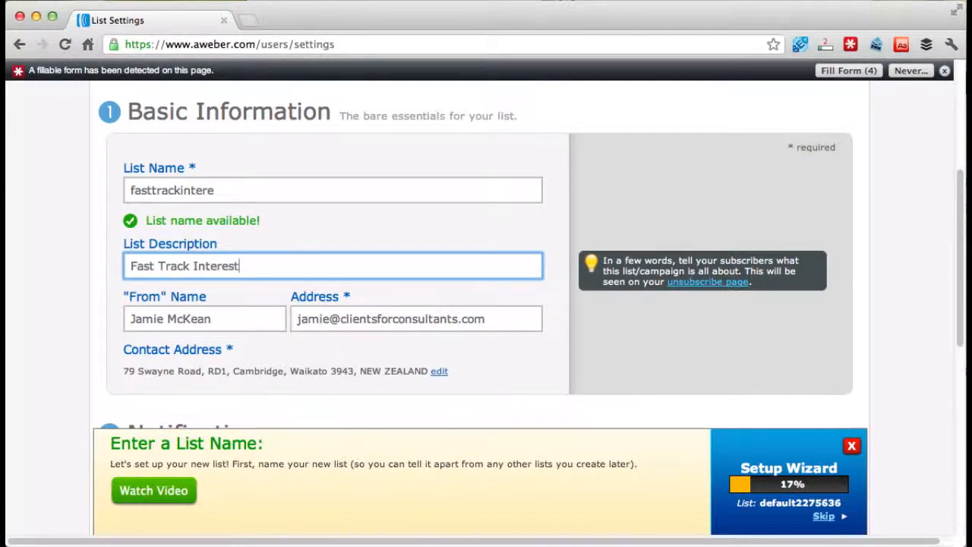
- Replace the domain in the list's "From" email address with the owner's personal website domain, keeping the existing "From" name
scroll(228, 179, down, 3)
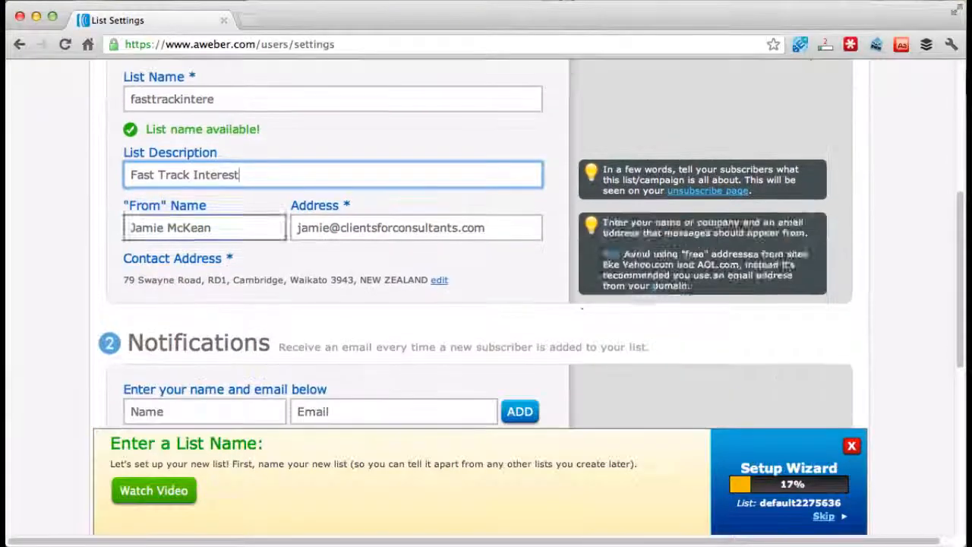
click(150, 232)
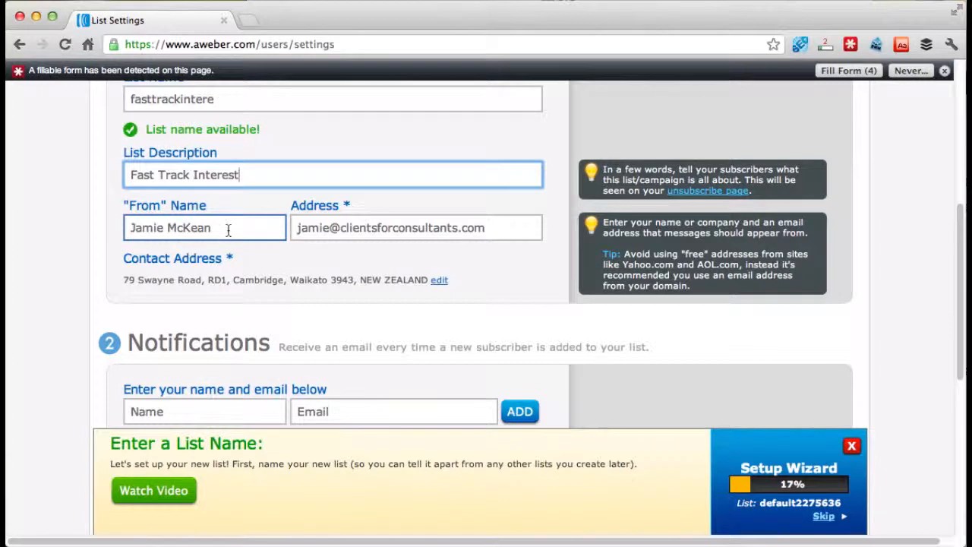
click(318, 227)
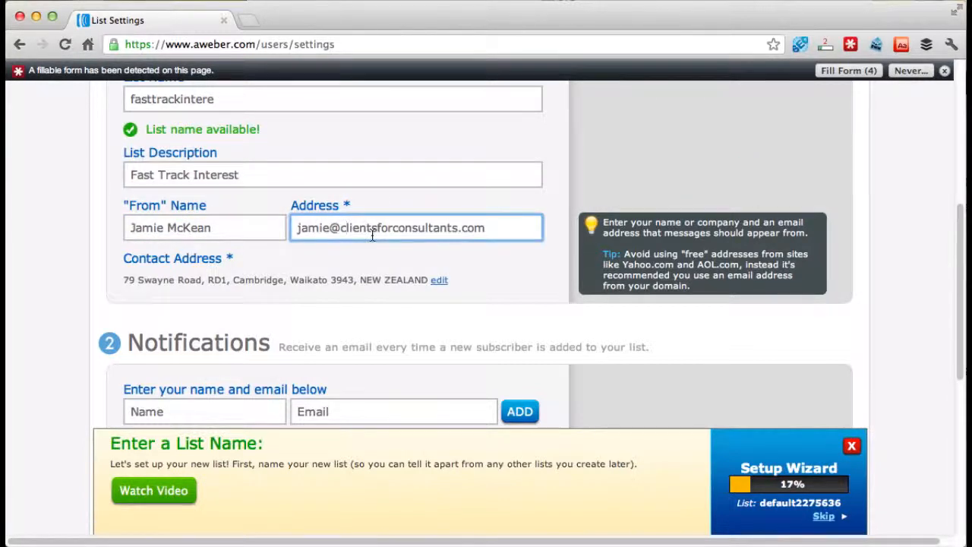
drag(340, 227, 487, 228)
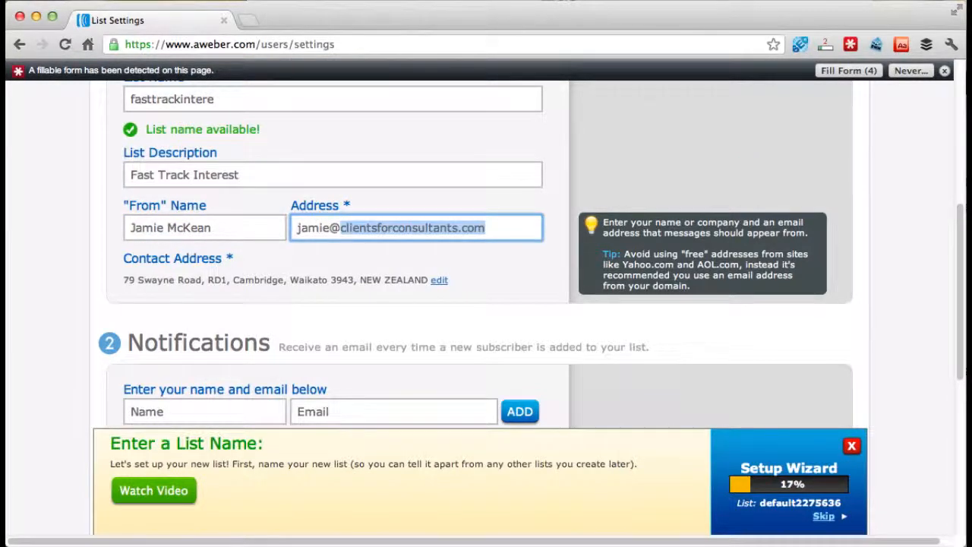
text(jamiemckean.com)
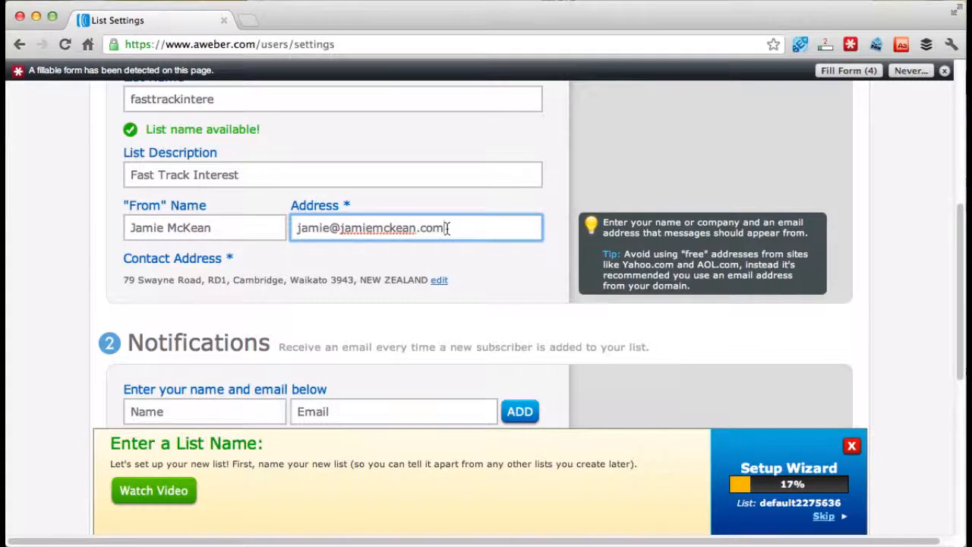
click(238, 227)
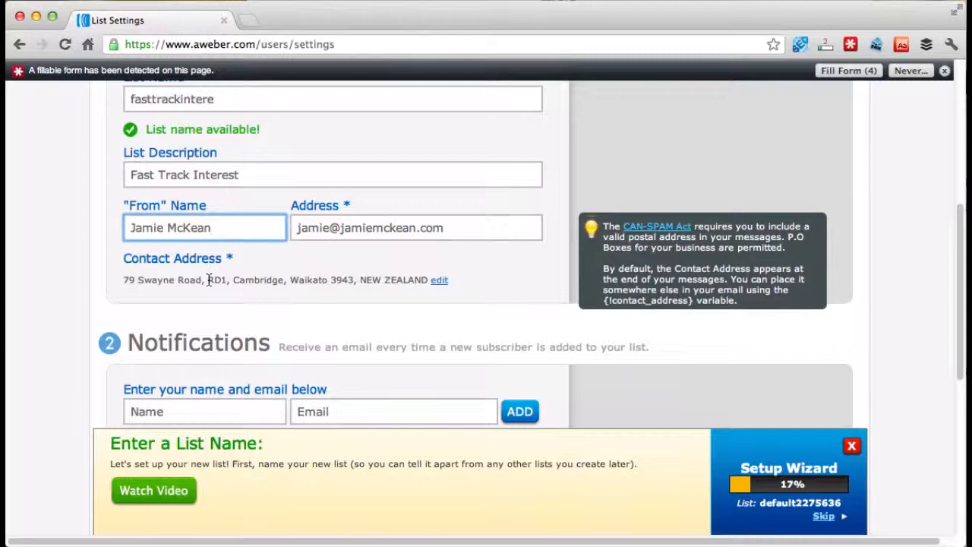
- Add the owner's first name and email as a new-subscriber notification recipient, and save the list's basic settings
scroll(210, 281, down, 5)
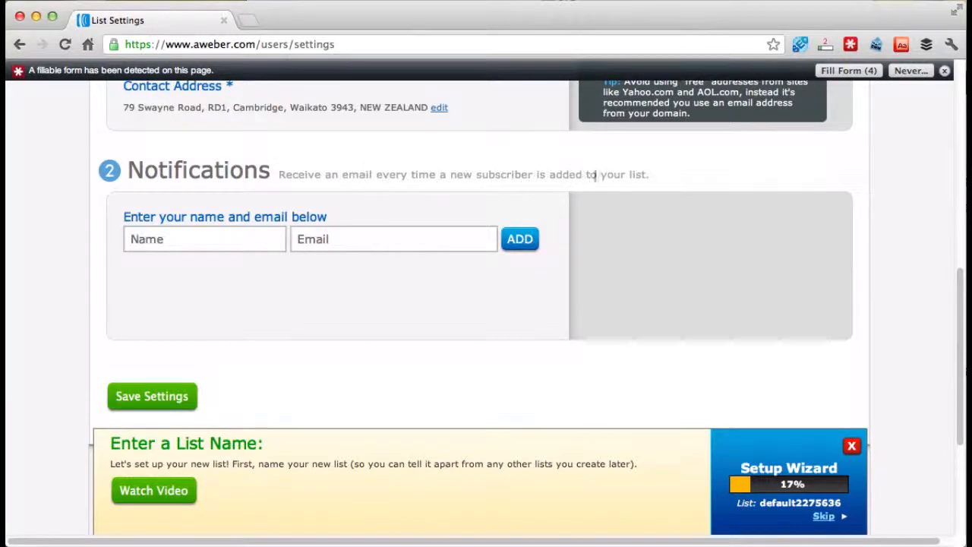
click(185, 235)
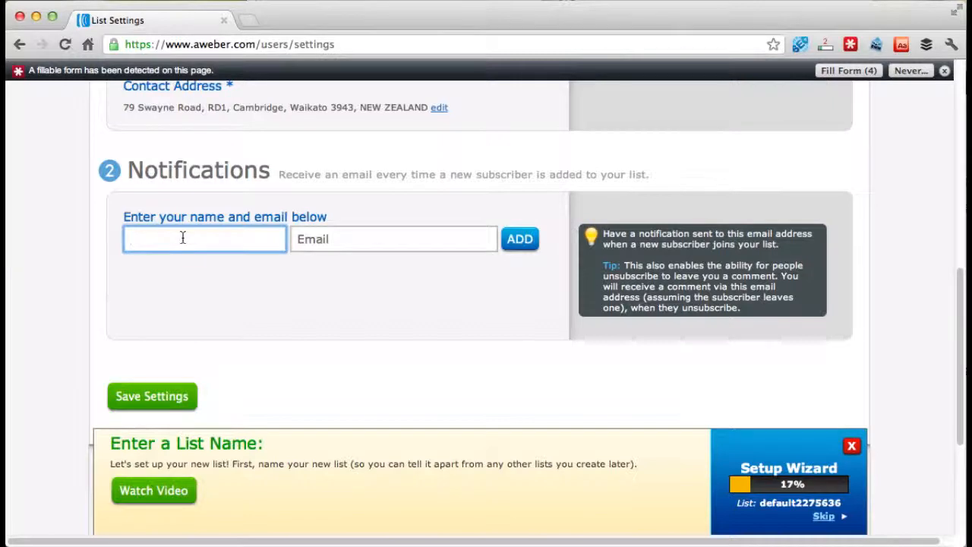
text(Jamie)
key(Tab)
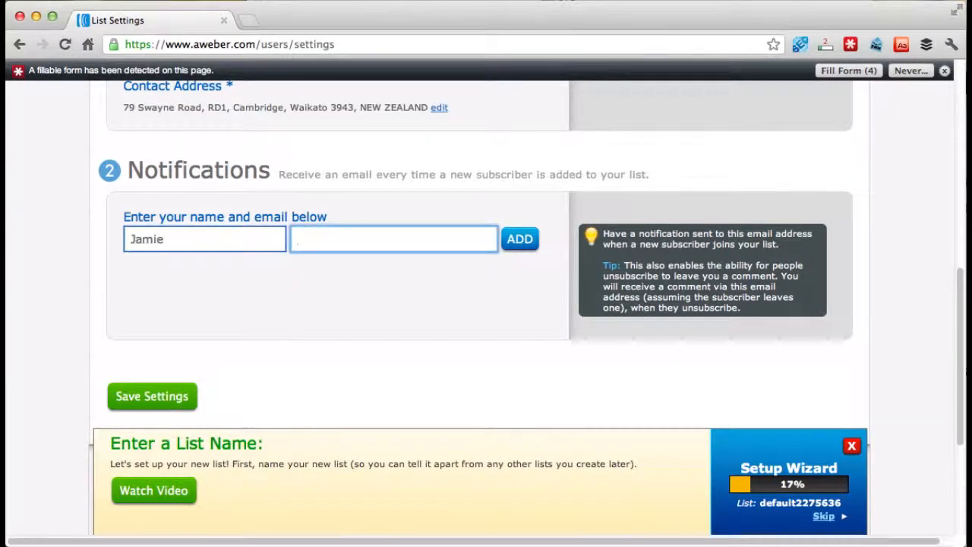
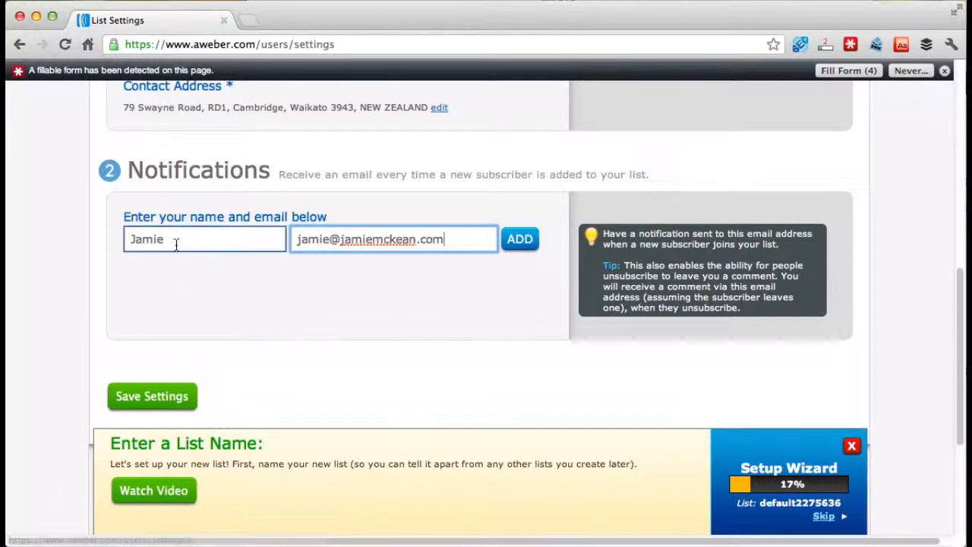
click(517, 247)
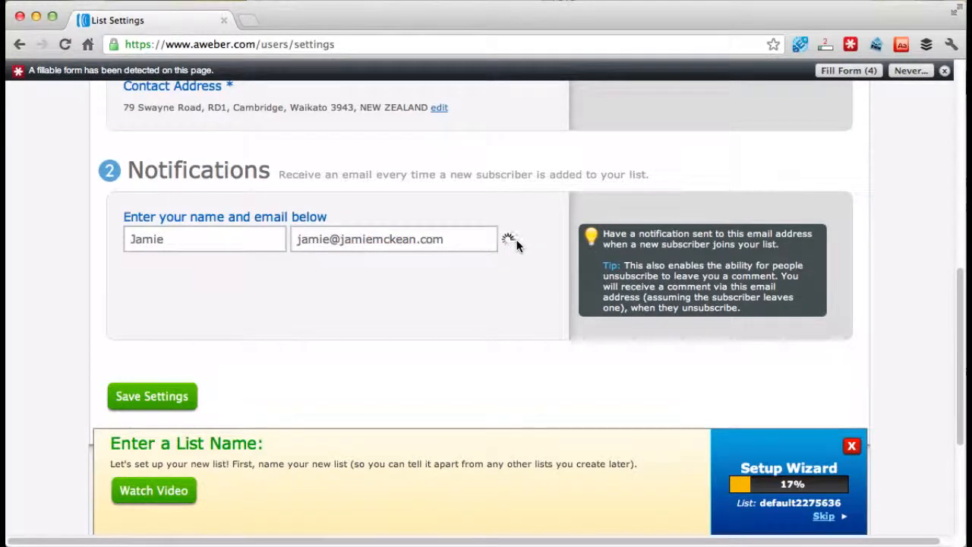
scroll(371, 319, down, 3)
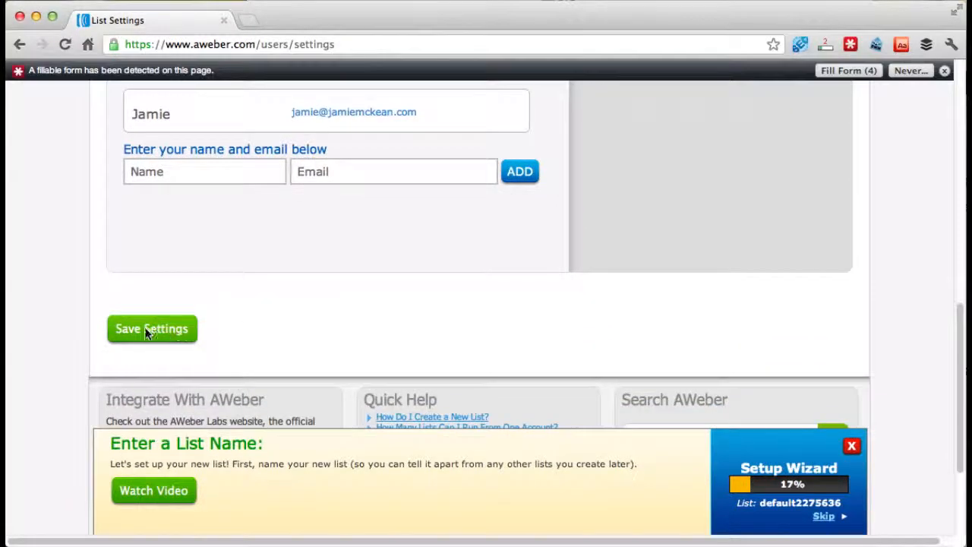
click(174, 332)
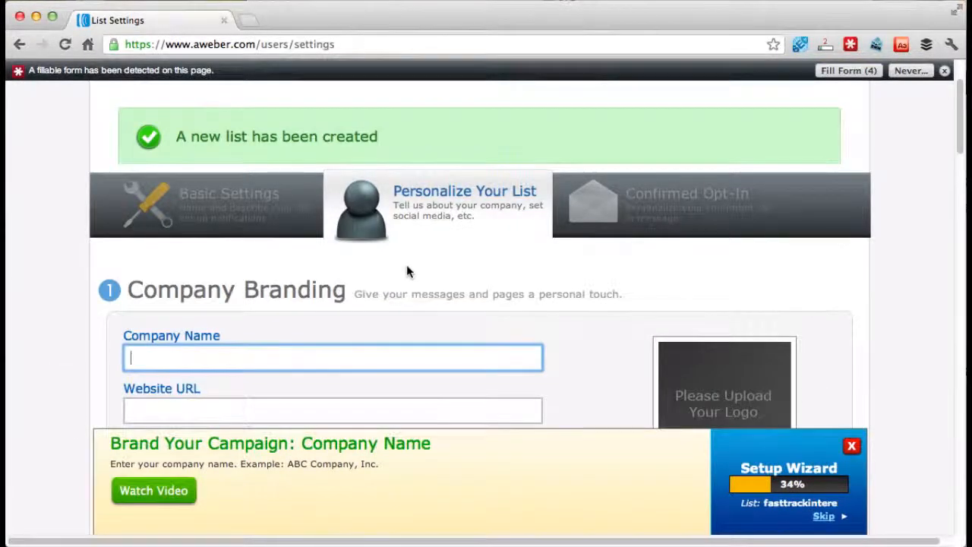
scroll(408, 266, down, 5)
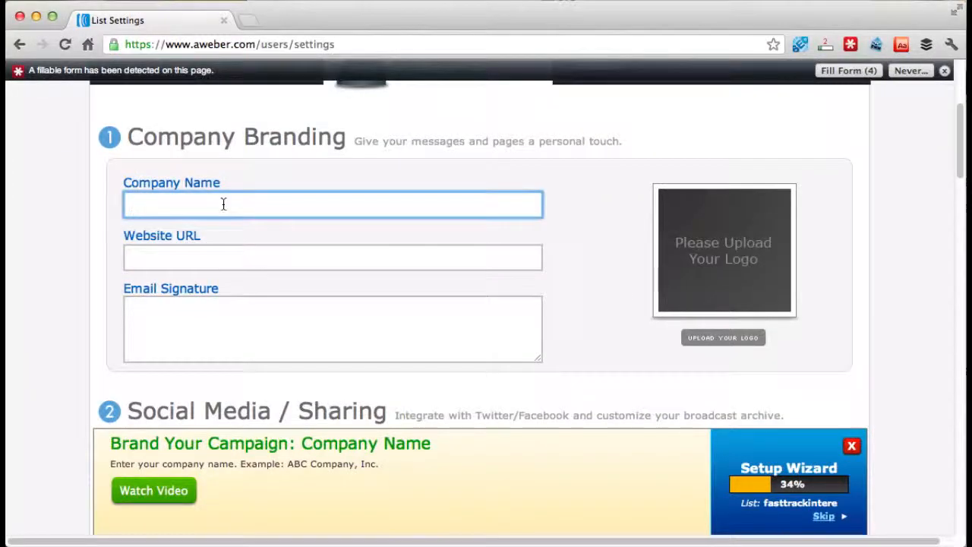
text(JamieMcKean.com)
click(191, 264)
text(http://)
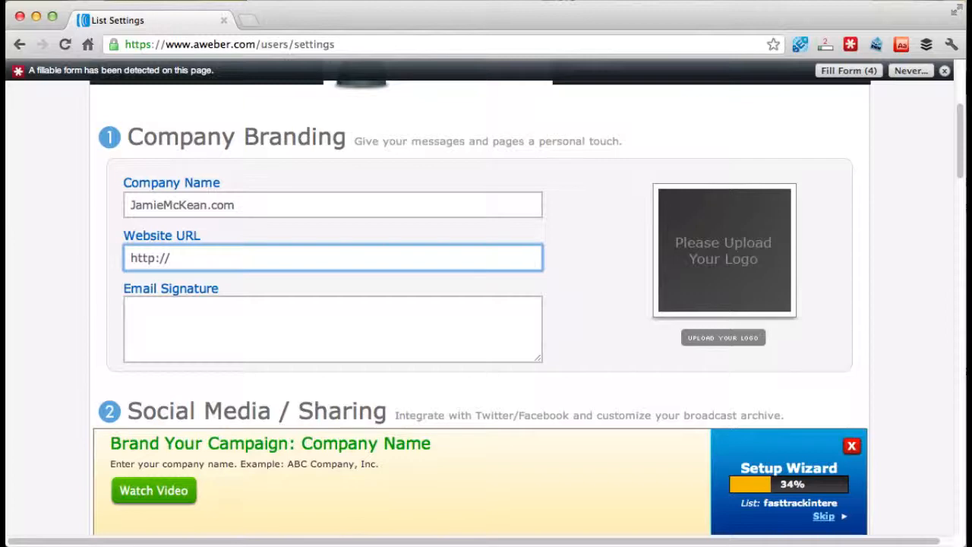
text(www.jamiemckean.com)
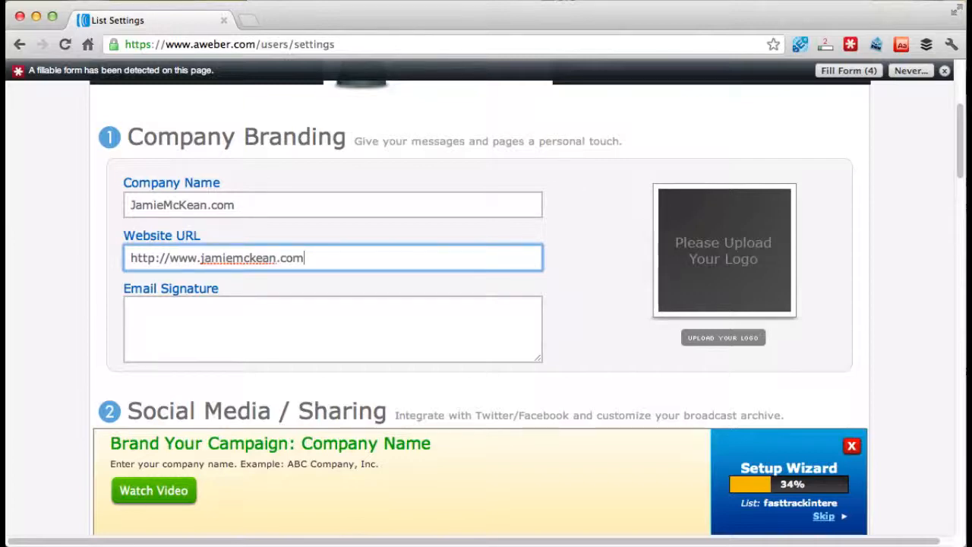
scroll(193, 287, down, 2)
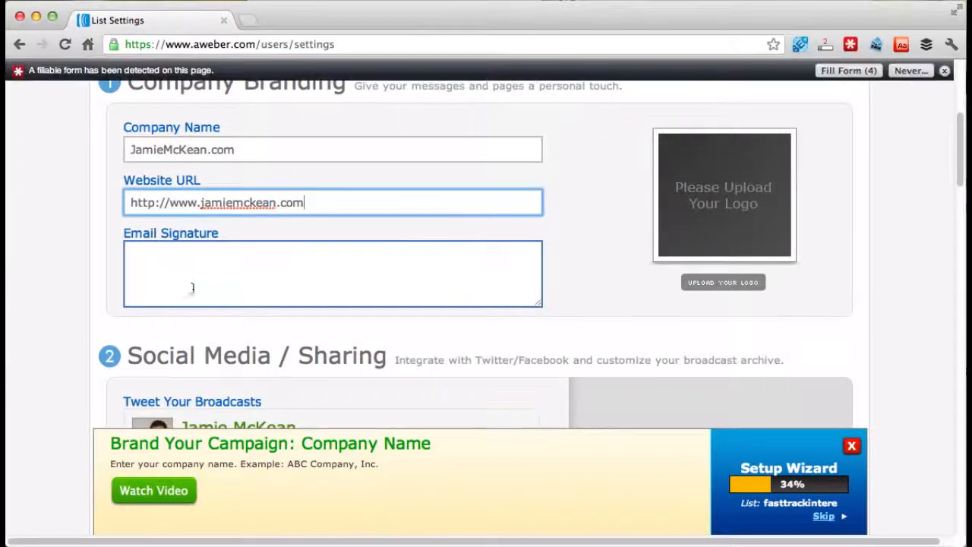
double_click(183, 203)
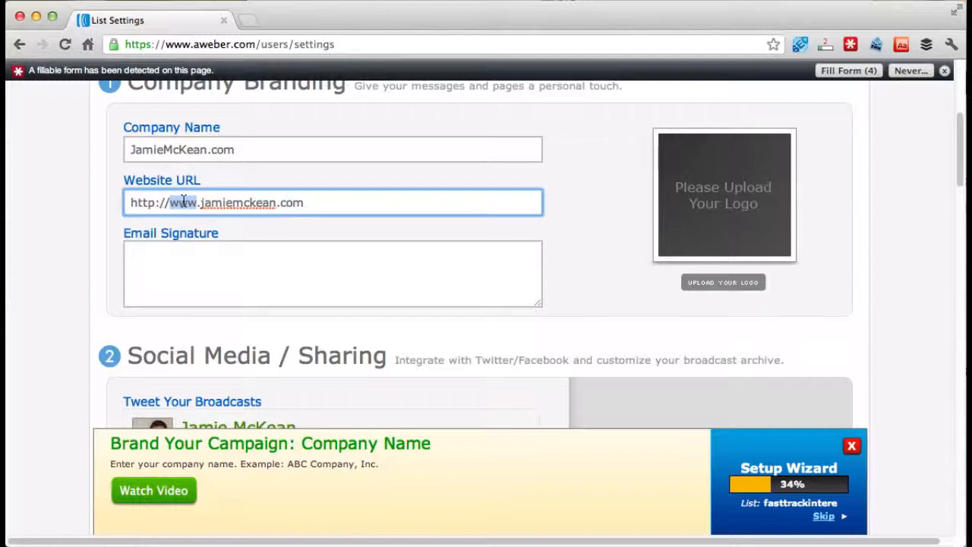
click(187, 264)
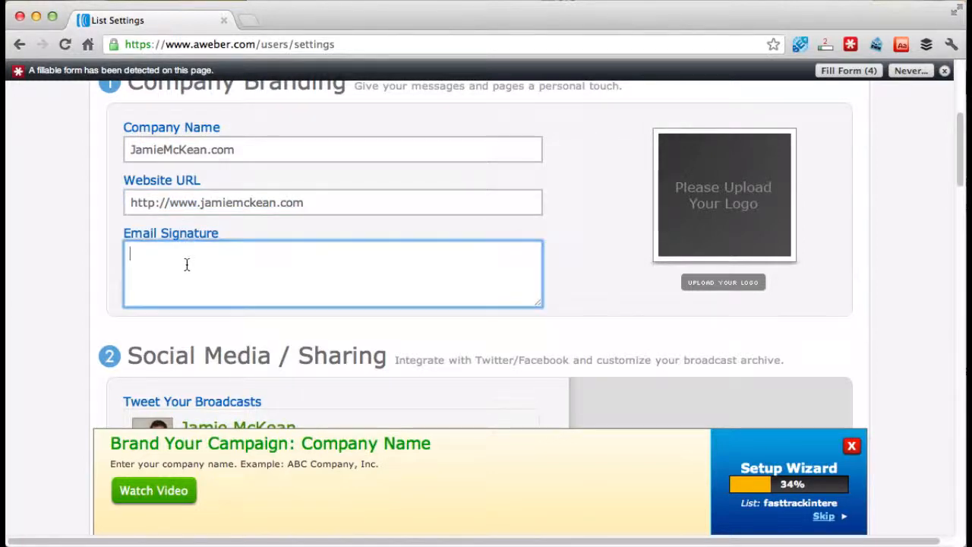
scroll(95, 258, down, 4)
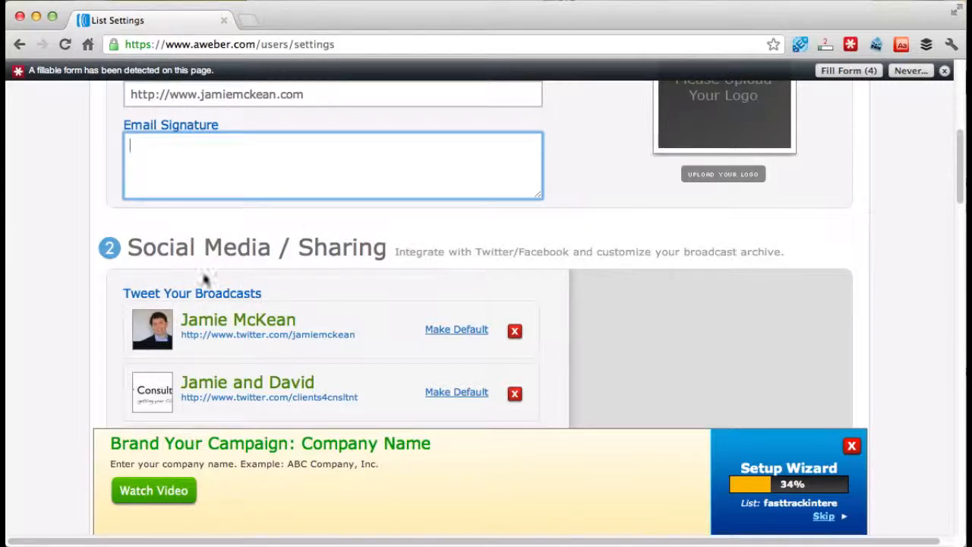
- Save the list's company branding and personalization settings, leaving the social sharing and text snippet sections as they are
scroll(92, 271, down, 15)
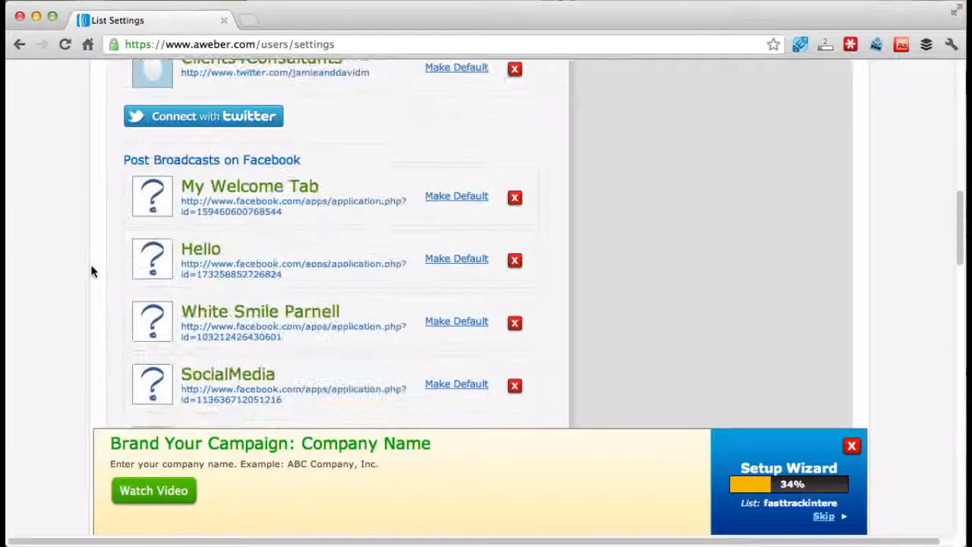
scroll(91, 271, down, 20)
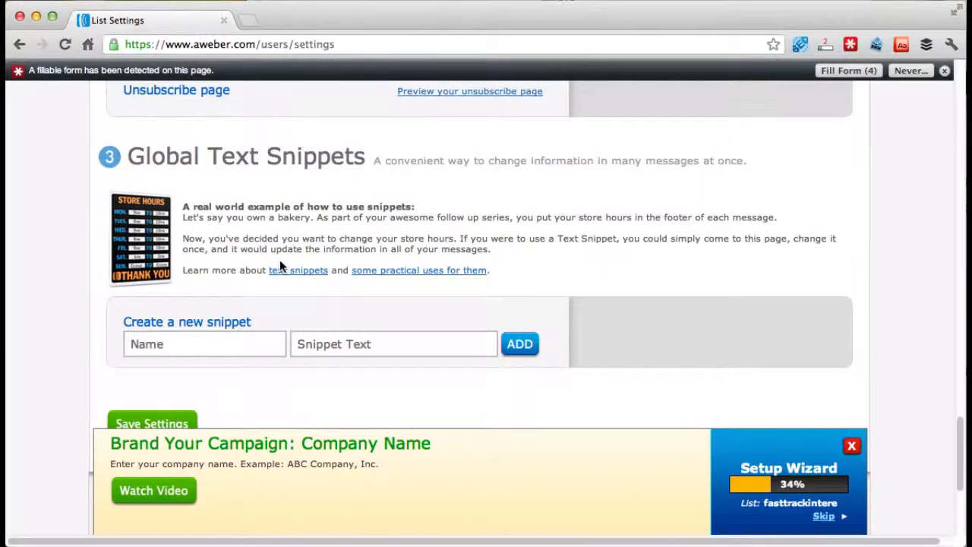
scroll(280, 261, down, 2)
scroll(280, 266, down, 3)
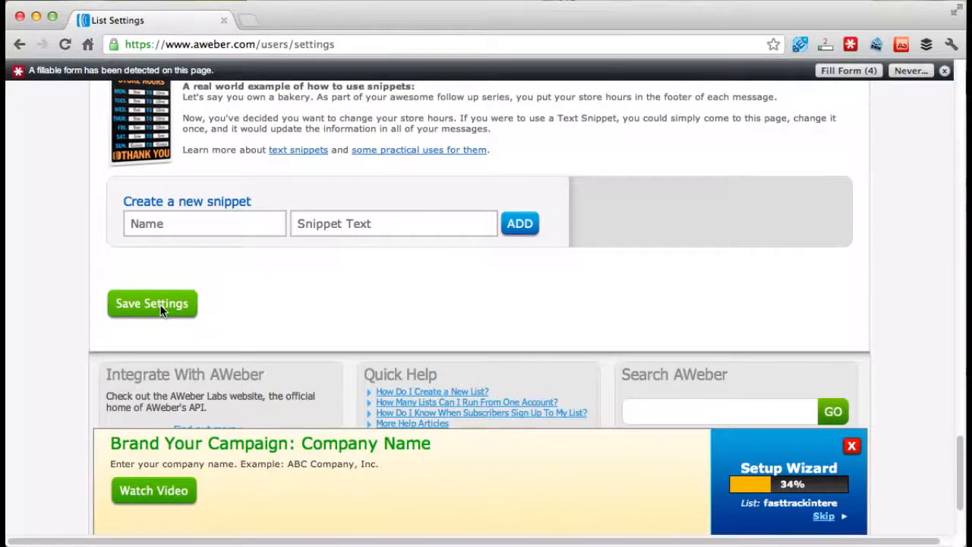
click(160, 310)
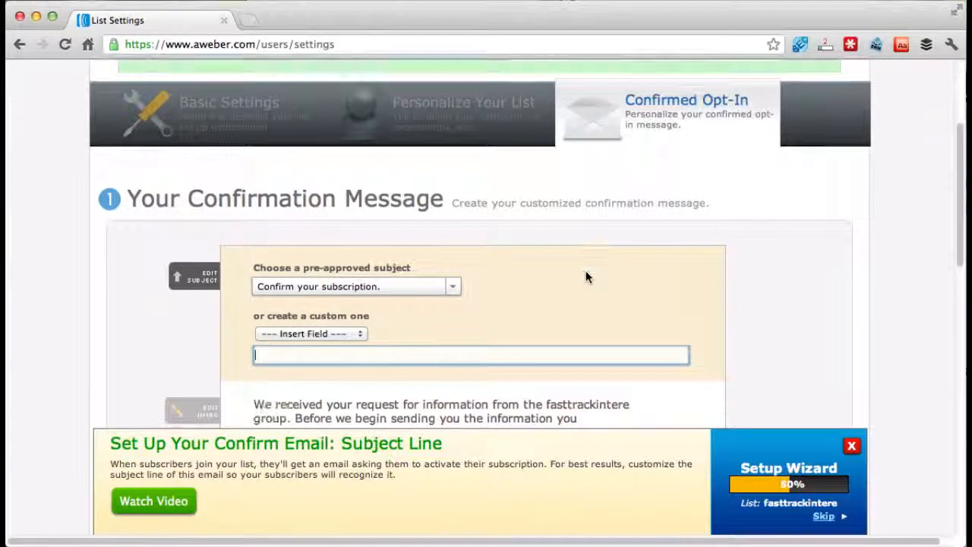
- Set the confirmation message's pre-approved subject to "Confirm your request for information."
scroll(586, 271, down, 2)
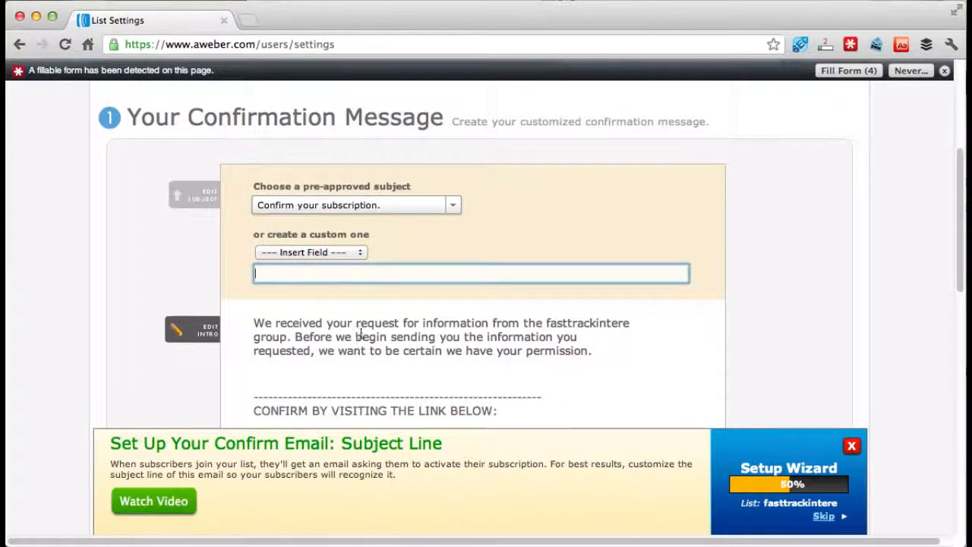
scroll(358, 319, down, 1)
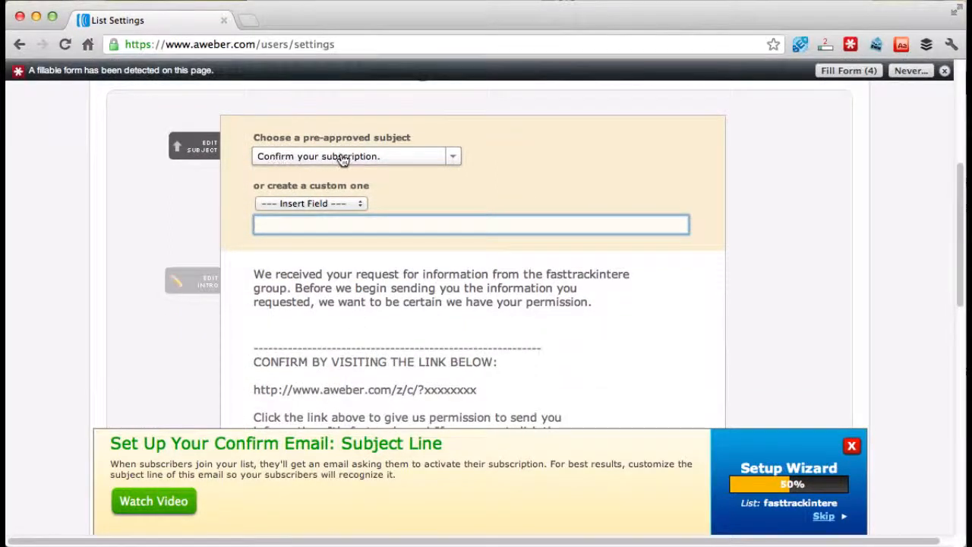
click(415, 161)
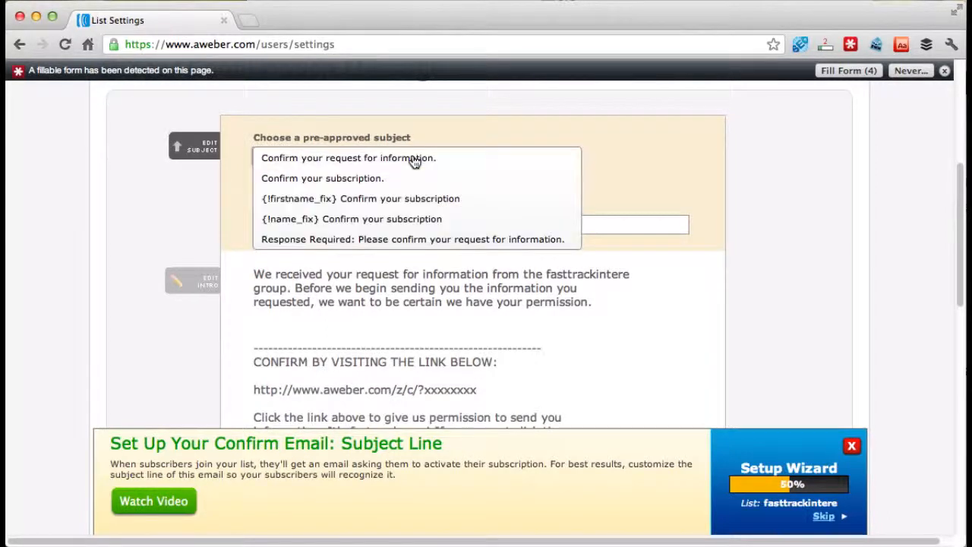
click(417, 221)
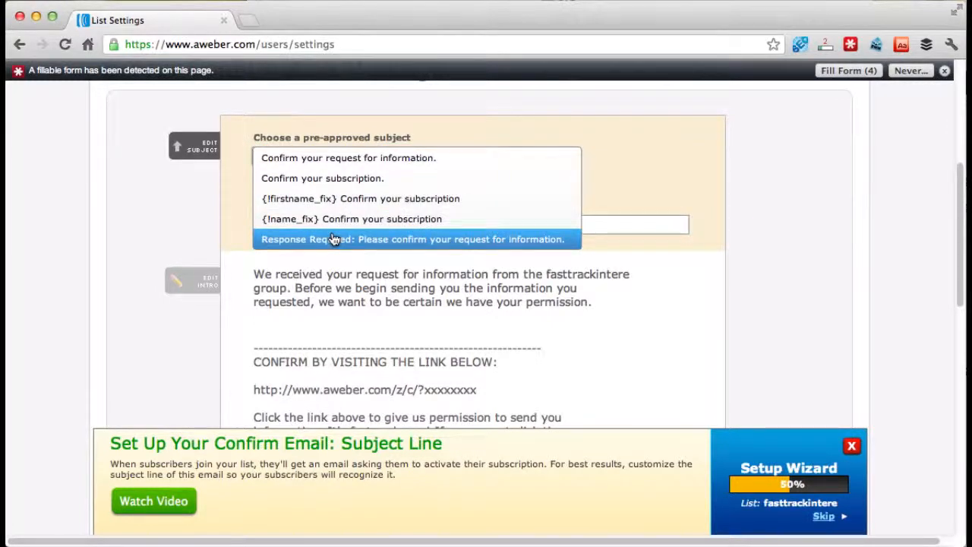
click(348, 160)
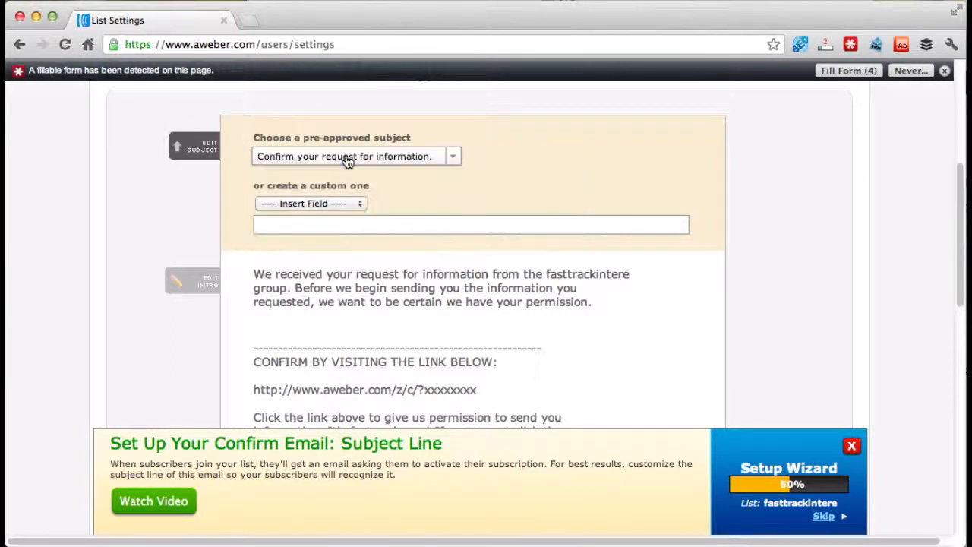
- Replace the confirmation message's intro text with "You've asked to find out information about Fast Track. Thank you."
scroll(228, 211, down, 3)
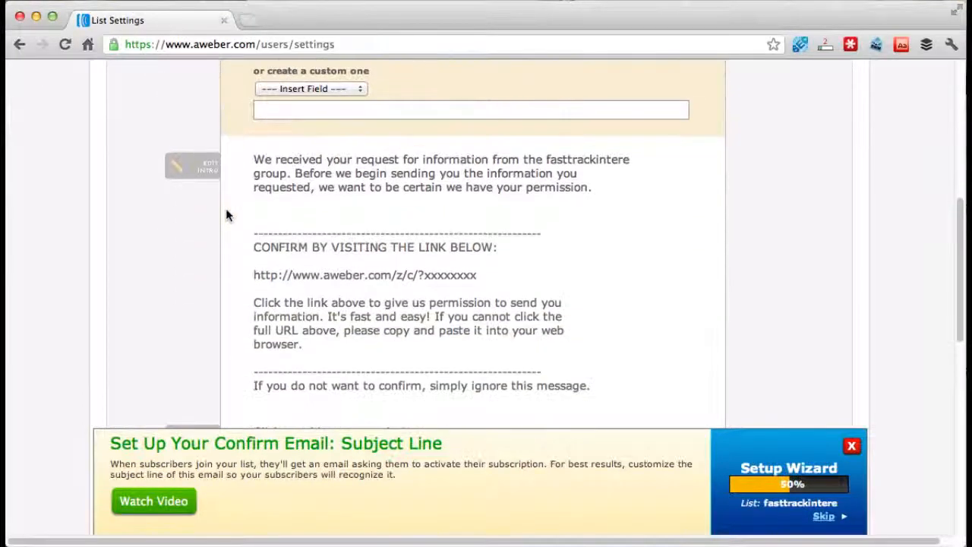
click(197, 169)
scroll(245, 183, up, 3)
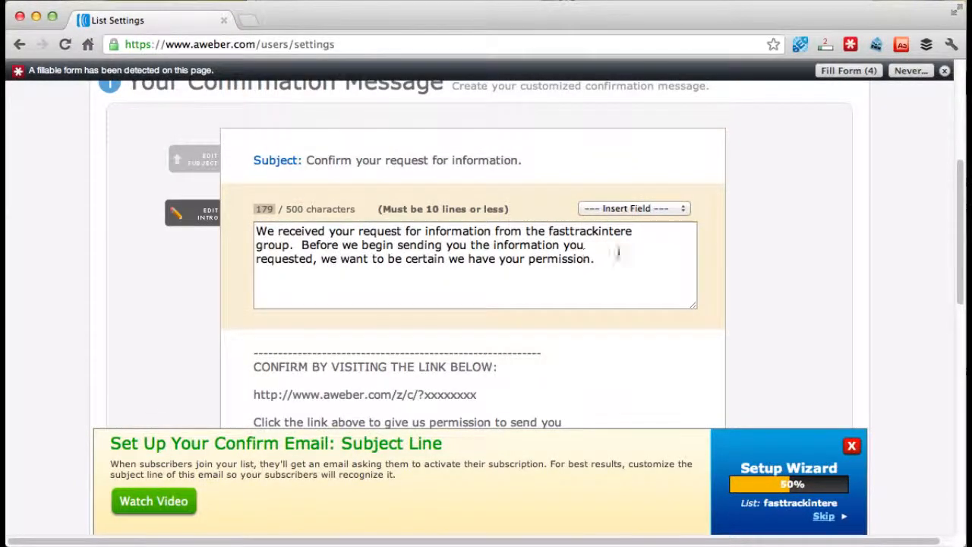
drag(594, 259, 197, 237)
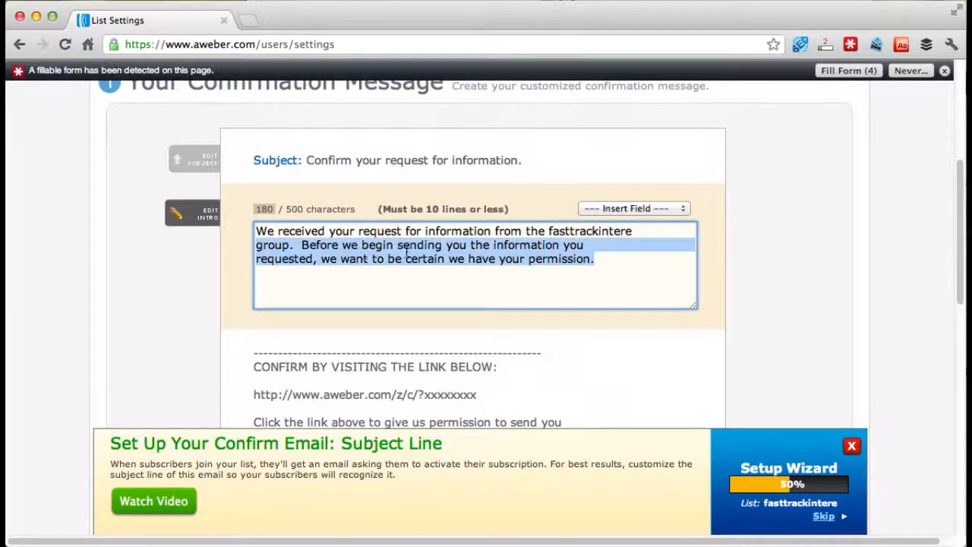
drag(408, 253, 259, 232)
text(You're a)
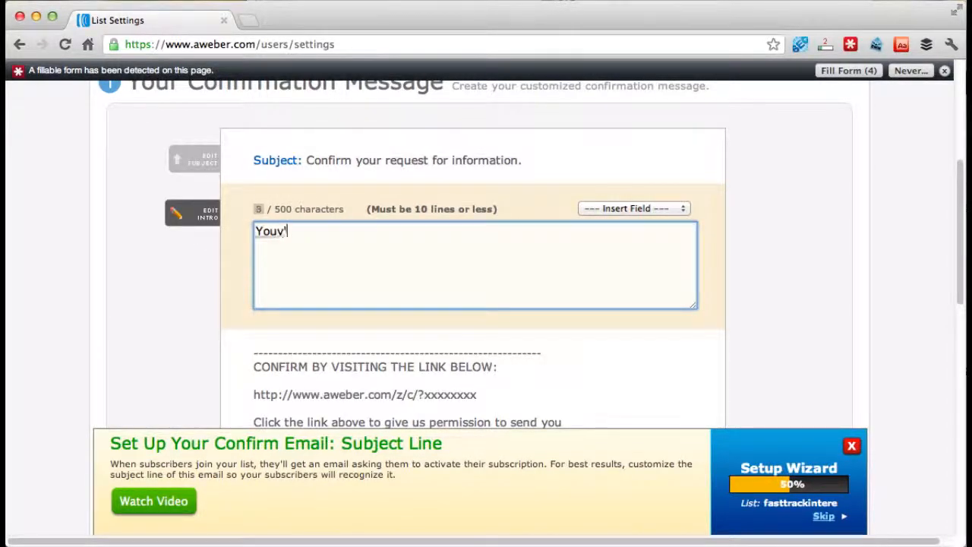
key(BackSpace)
key(BackSpace)
key(BackSpace)
key(BackSpace)
key(BackSpace)
text('ve )
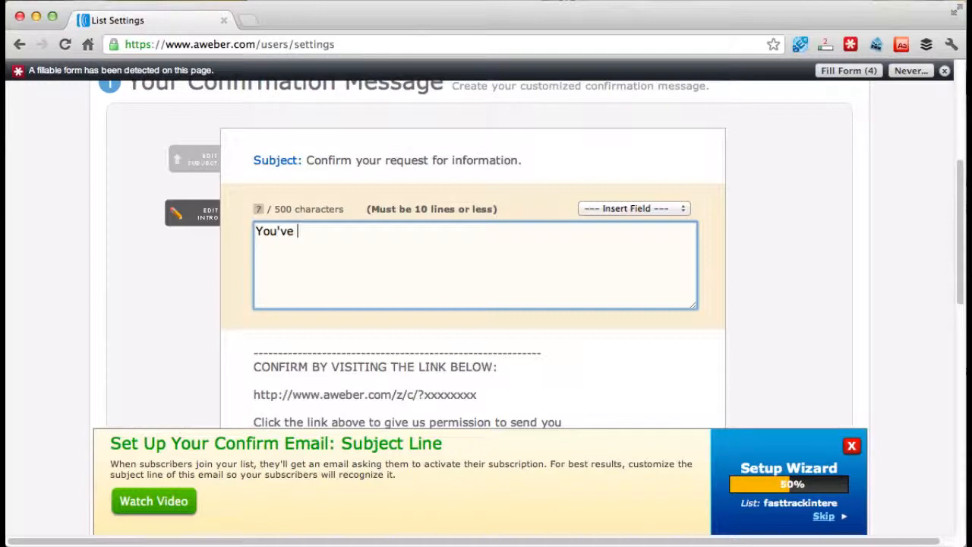
text(asked to find out infor)
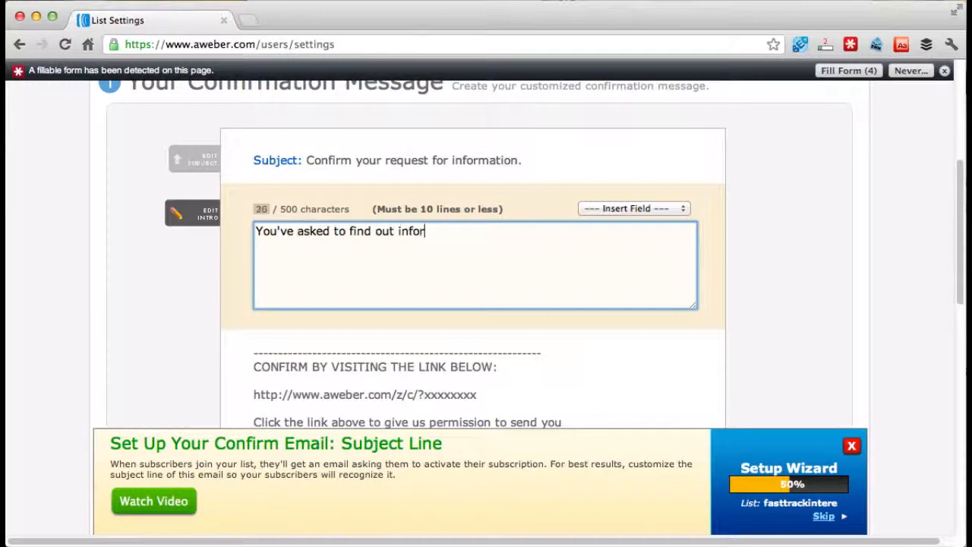
text(mation about Fast )
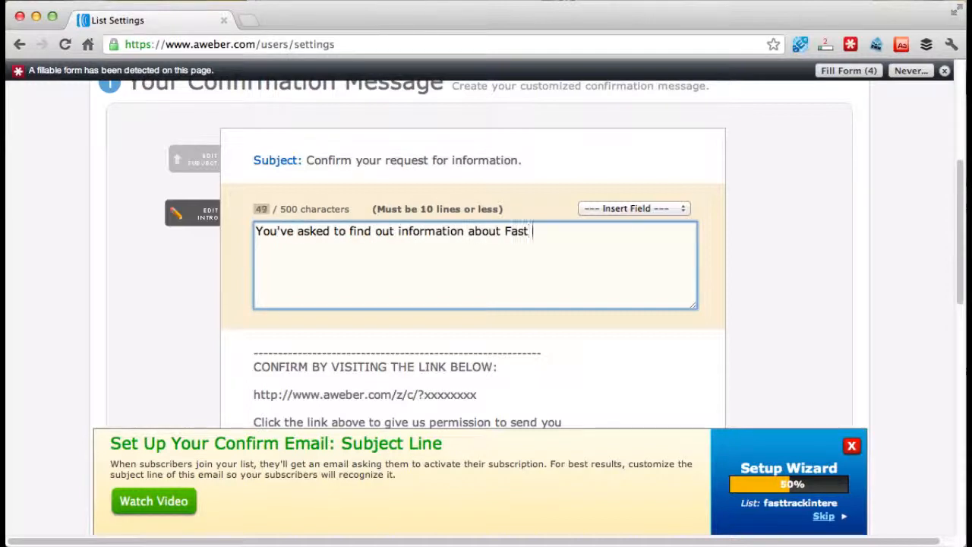
text(Track. Thank you)
key(BackSpace)
key(BackSpace)
text(you.)
- Add a second paragraph to the intro reading "If that is you, then please click the link below."
key(Return)
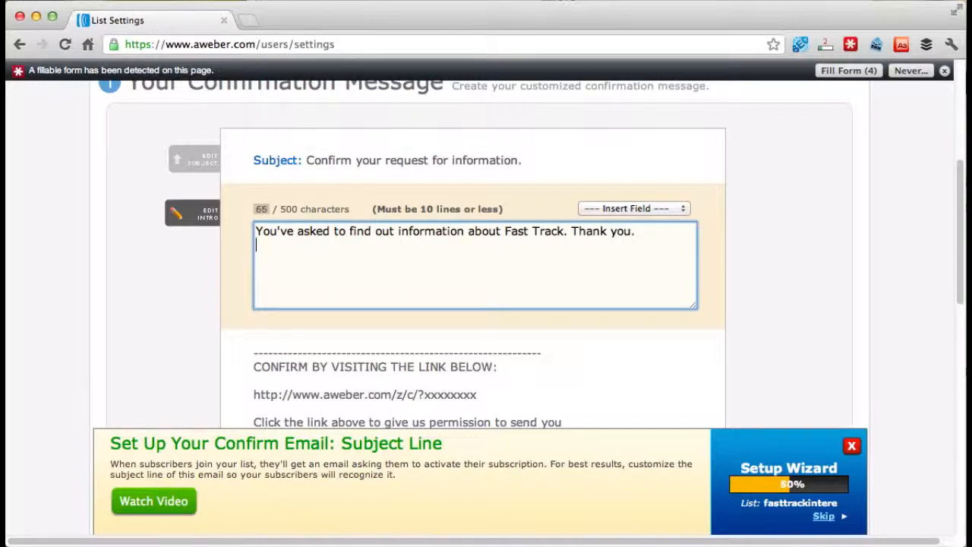
text(If that is you, then pleas)
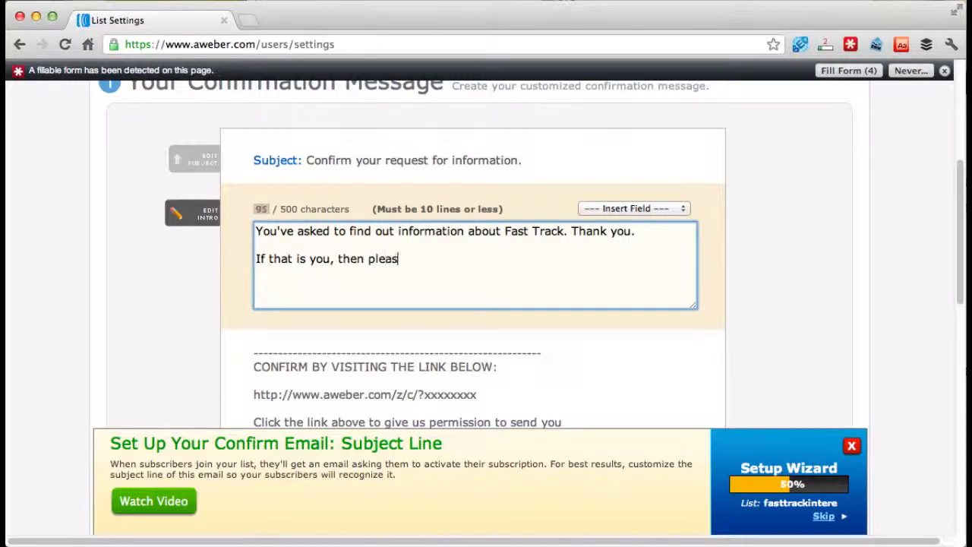
text(e click the link below.)
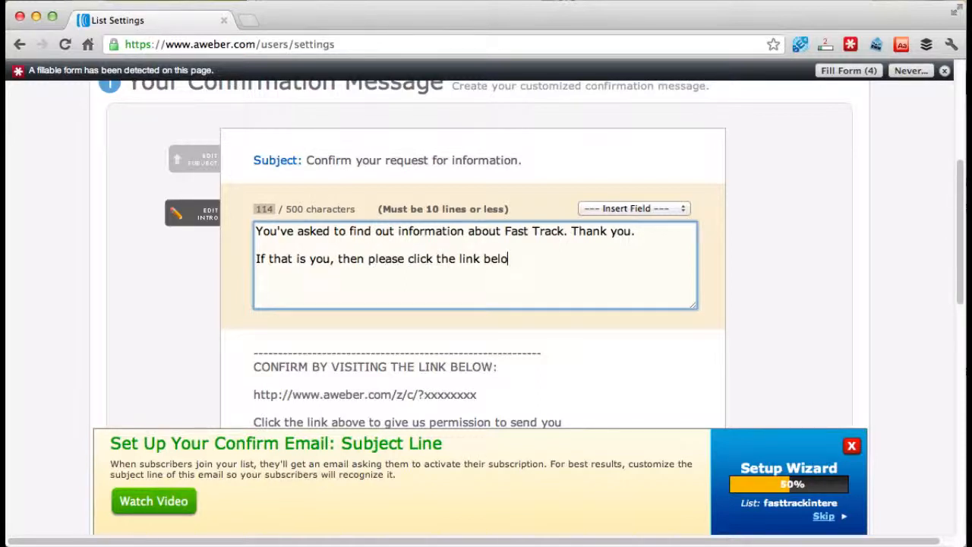
- Add a third intro paragraph reading "If it wasn't you, then please ignore this message, and have a nice day."
key(Return)
key(Return)
text(If it wasn)
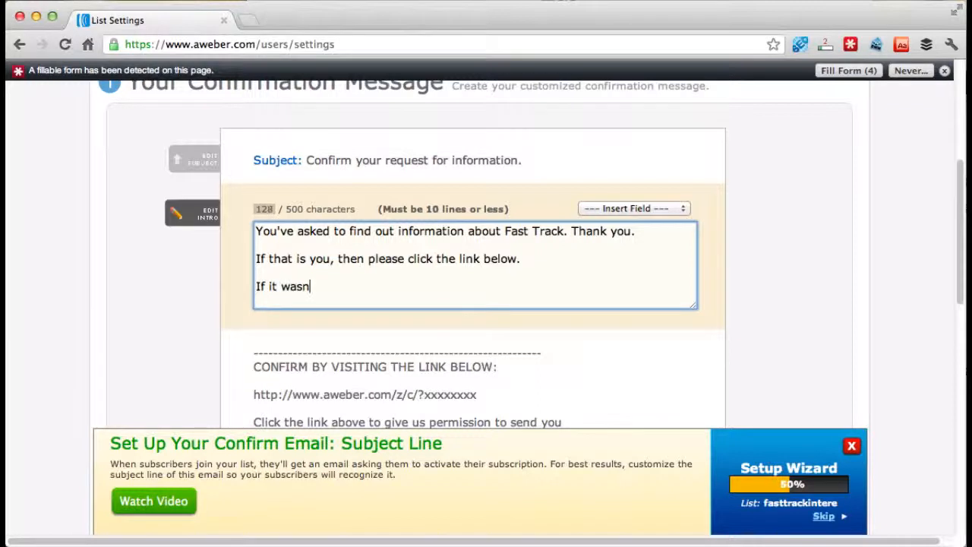
text('t you, then please )
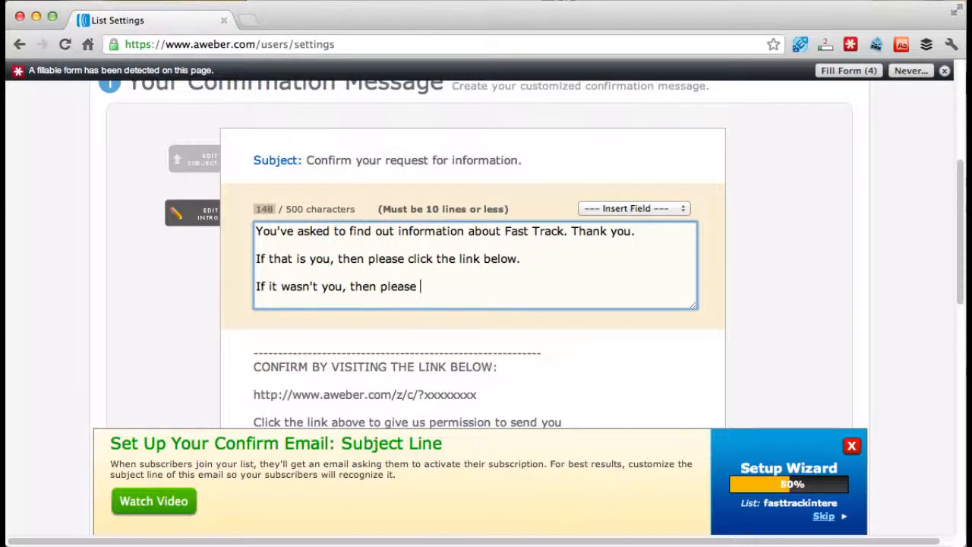
text(igfnore this )
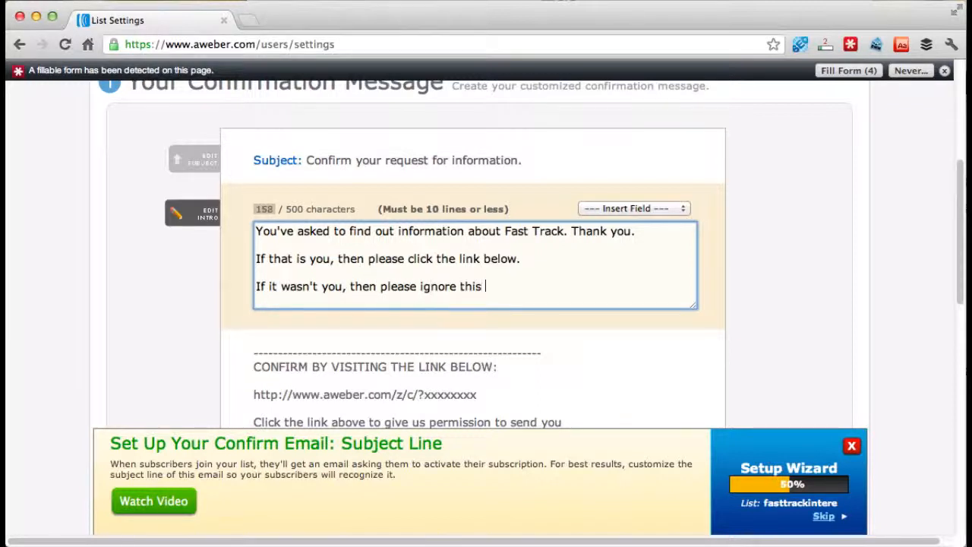
text(message, a)
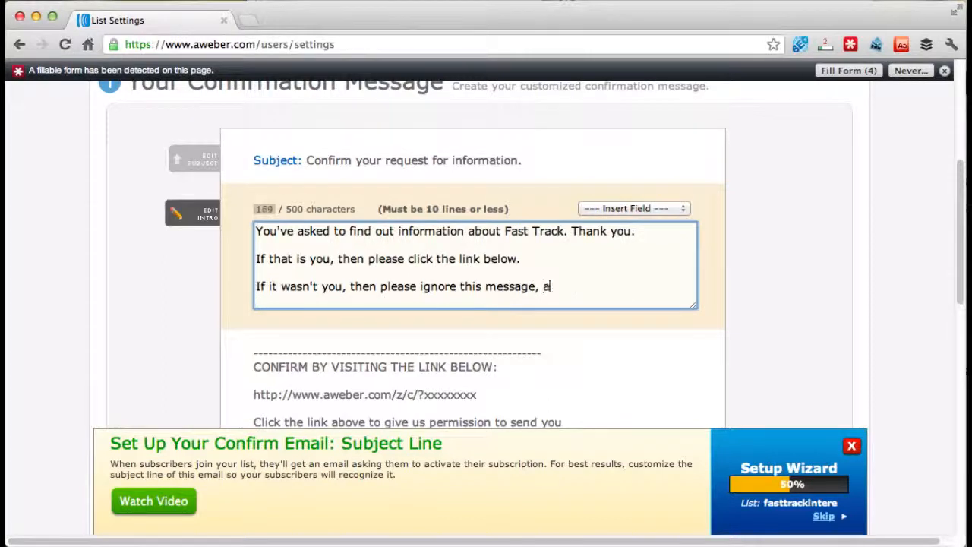
text(nd have a nice day.)
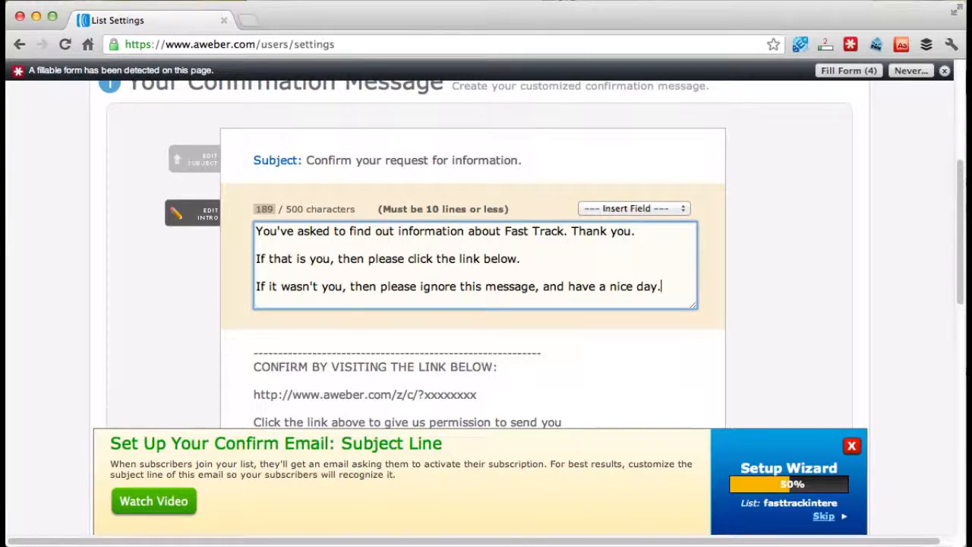
- Replace the confirmation message's closing signature with "Thanks very much," followed by a blank line and the owner's first name
scroll(166, 280, down, 5)
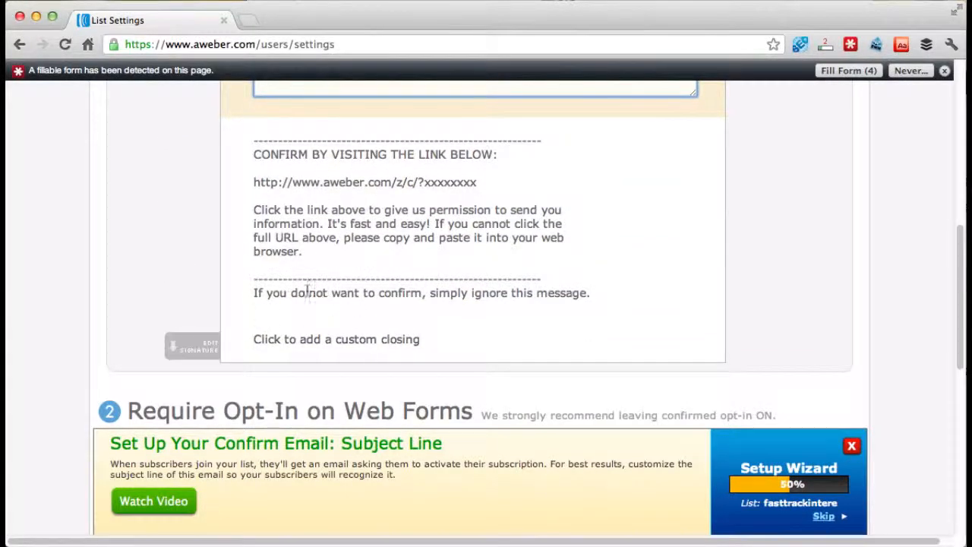
click(199, 342)
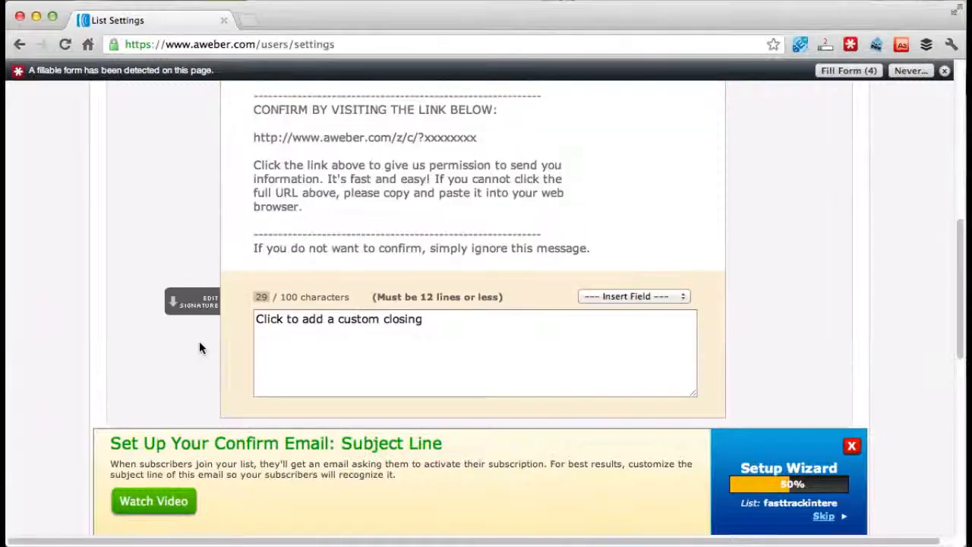
click(316, 322)
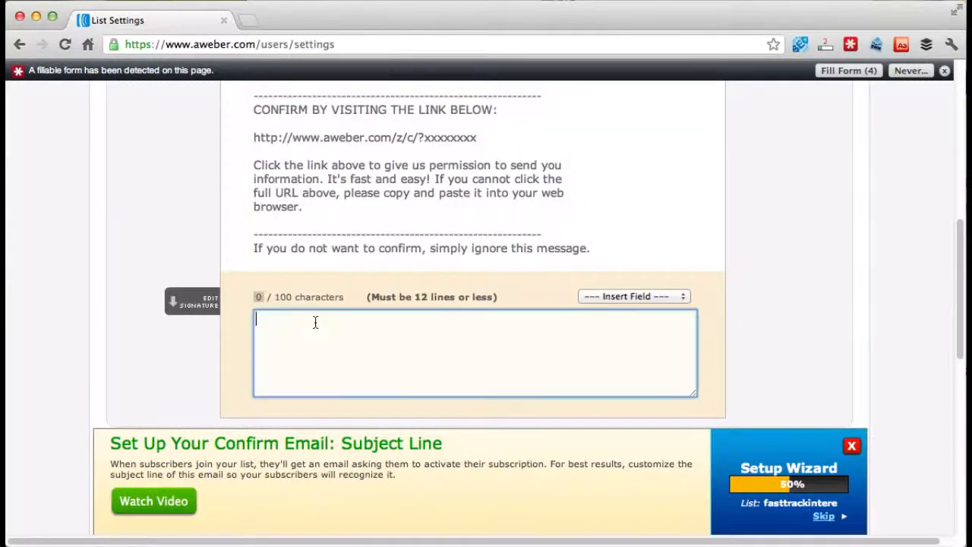
text(Thanks very much,)
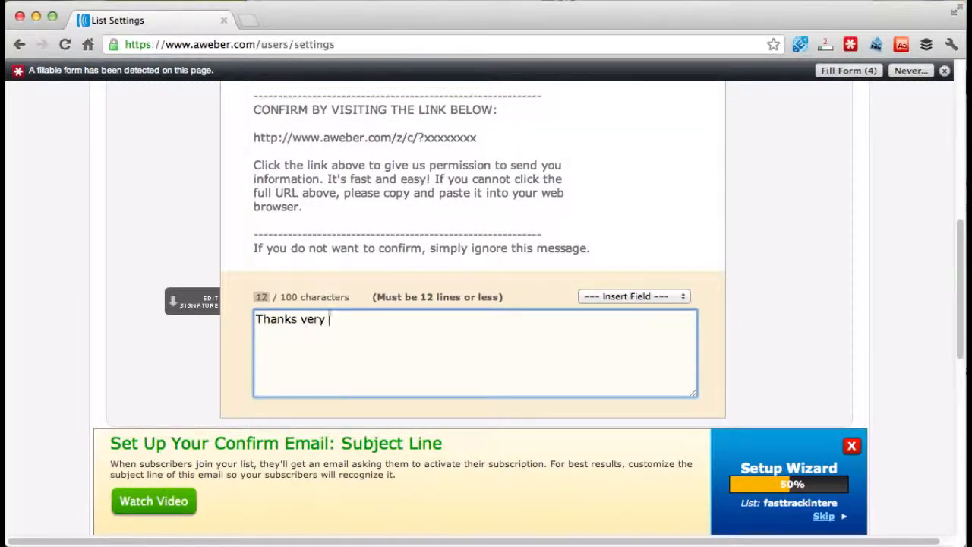
key(Return)
key(Return)
text(Jamie)
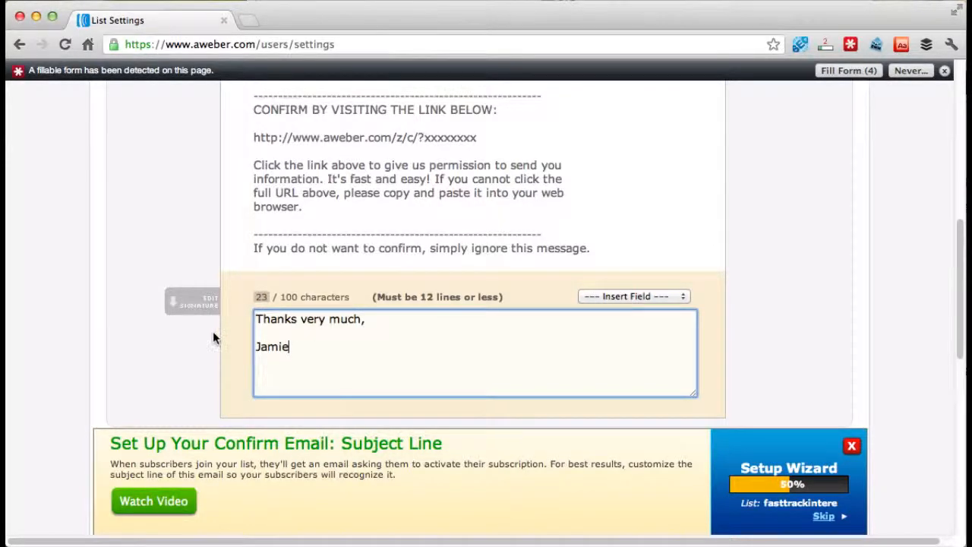
scroll(213, 331, down, 3)
scroll(183, 304, down, 5)
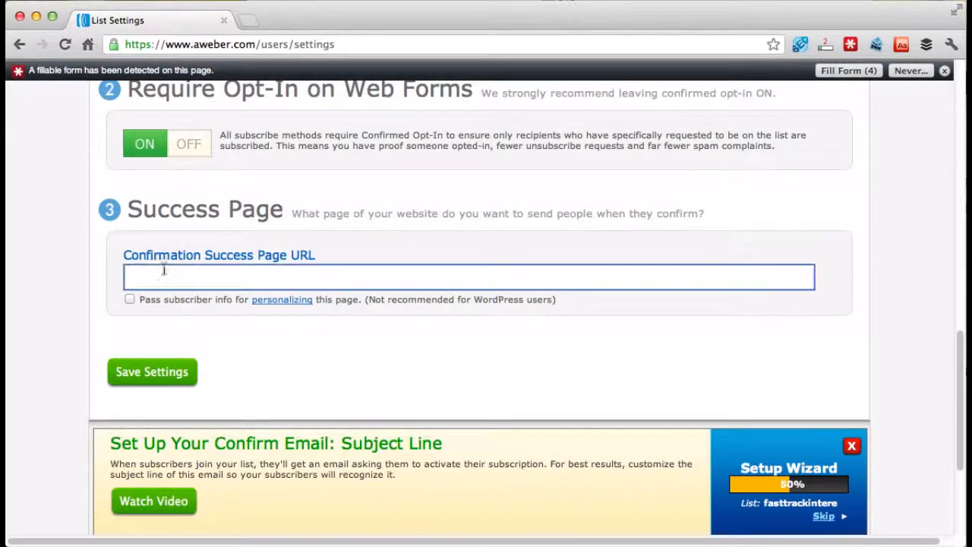
click(278, 282)
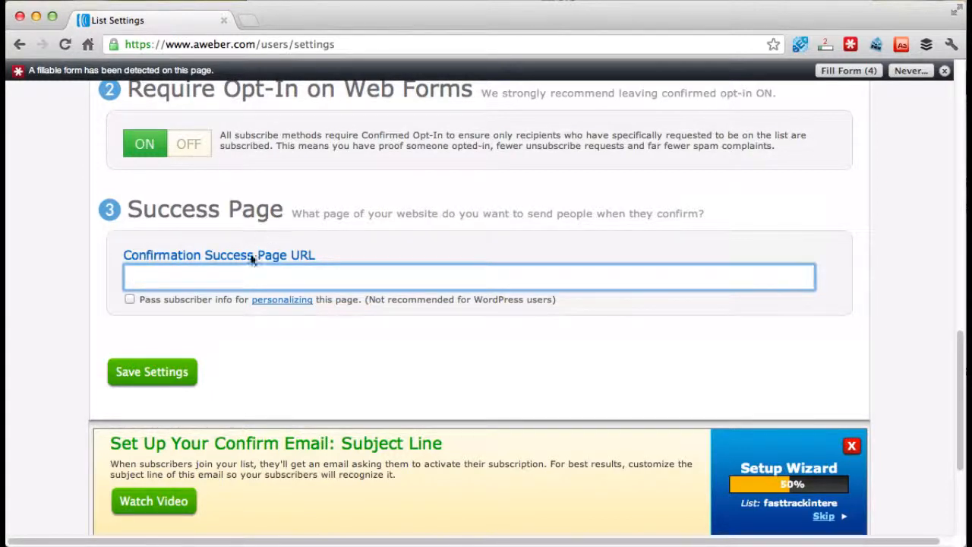
text(ttp://fasttra)
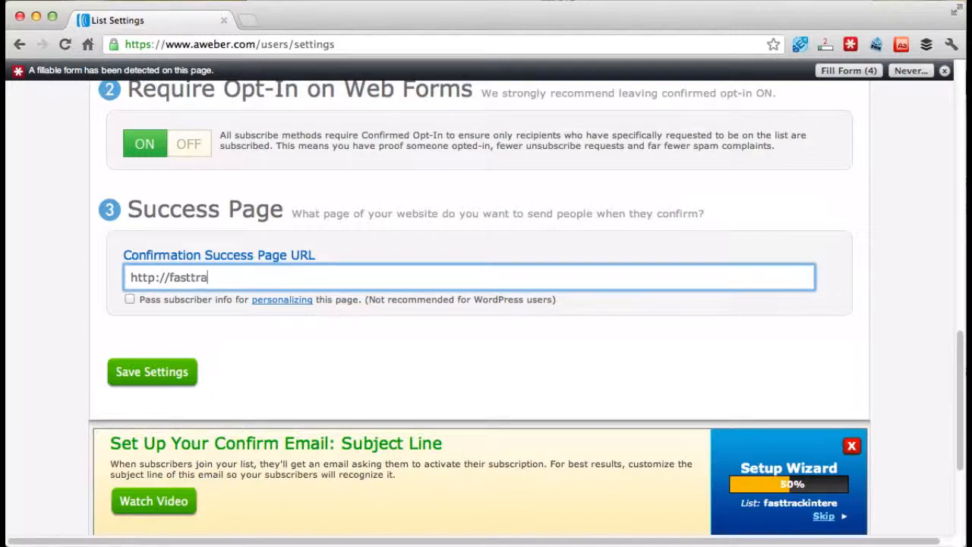
text(ck.jamiemckean.c)
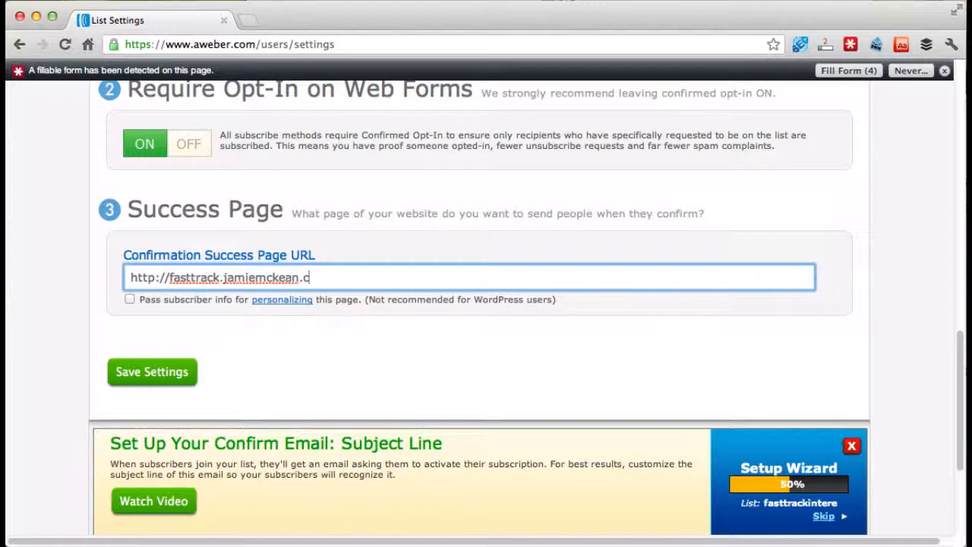
text(om/thankyou)
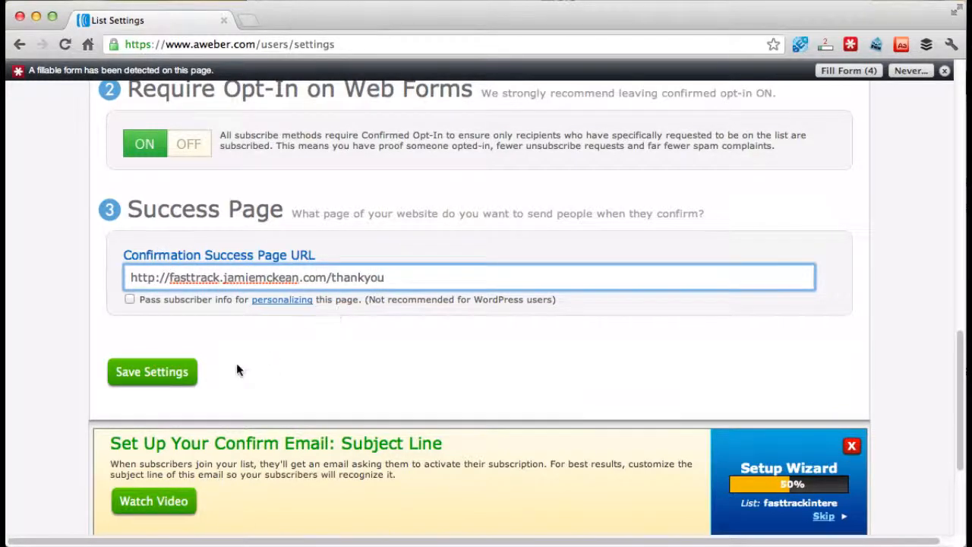
click(169, 372)
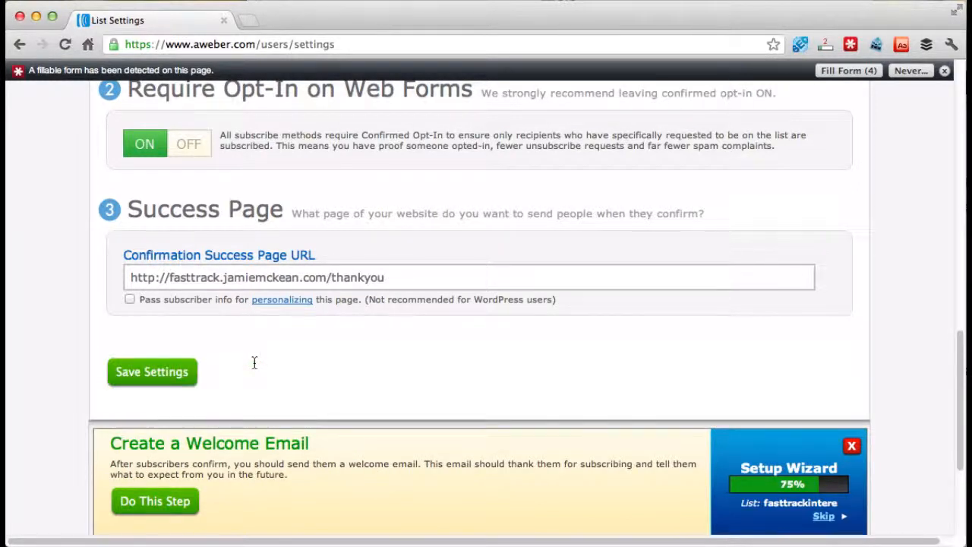
- Start creating a new web form for the fasttrackintere list
scroll(254, 363, up, 15)
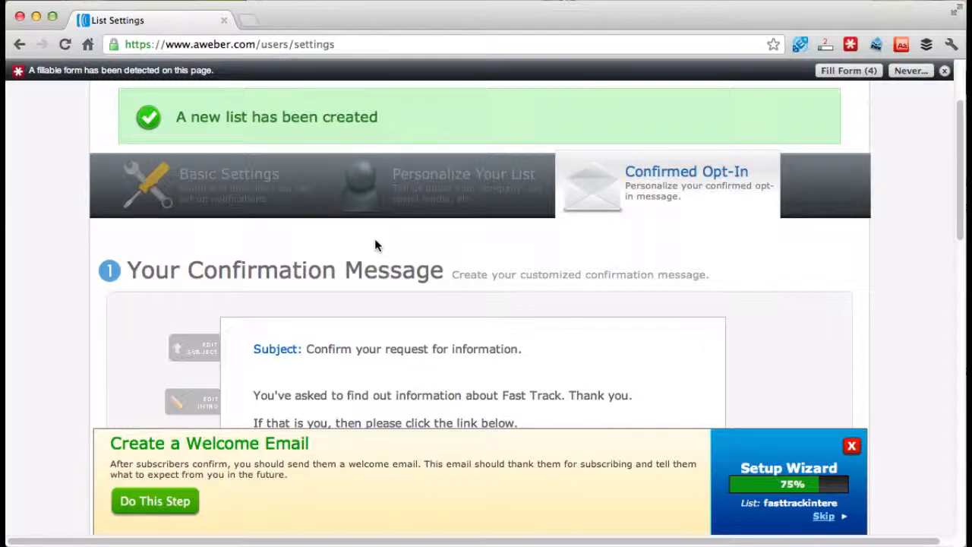
scroll(375, 237, down, 10)
scroll(375, 239, down, 10)
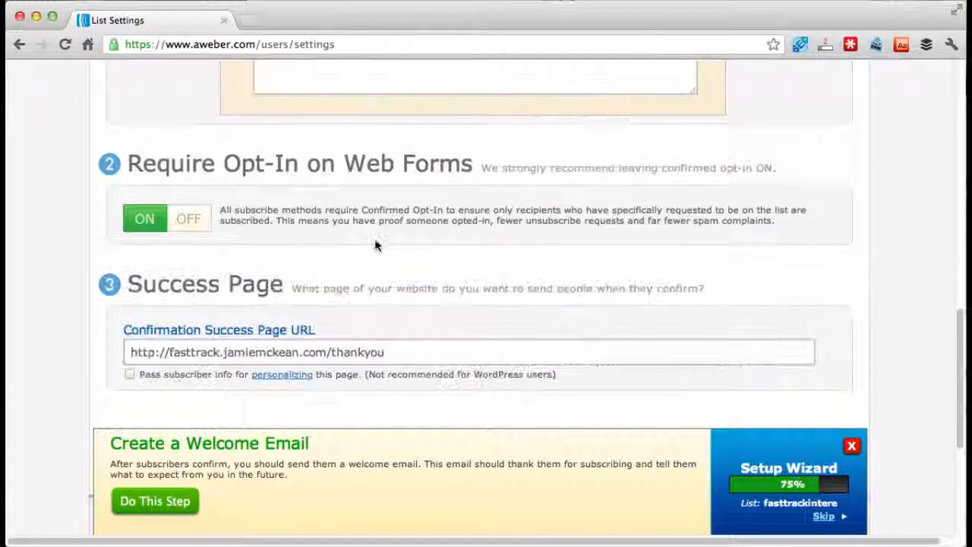
scroll(374, 240, up, 5)
scroll(375, 240, up, 15)
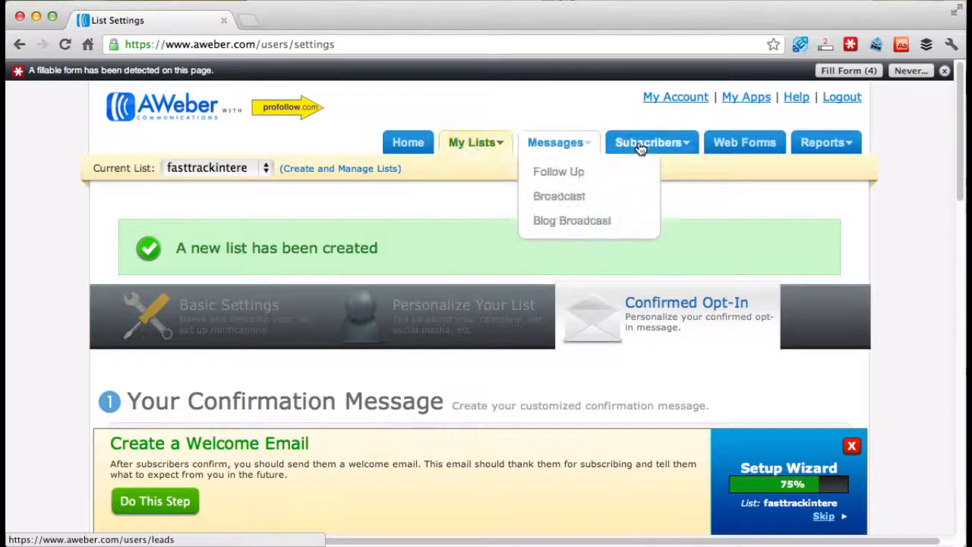
click(750, 147)
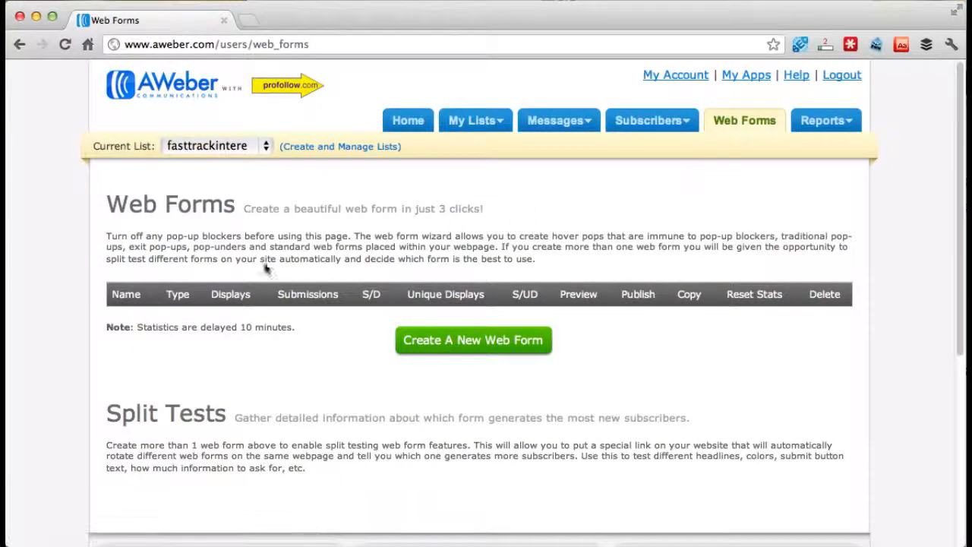
click(490, 343)
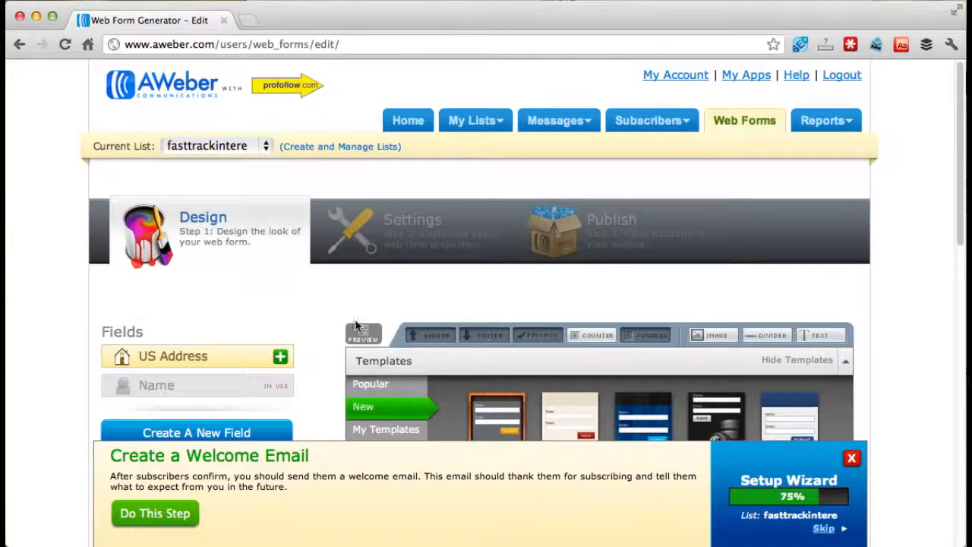
- Examine the web form designer's available fields, templates and form preview down to the footer
scroll(310, 330, down, 5)
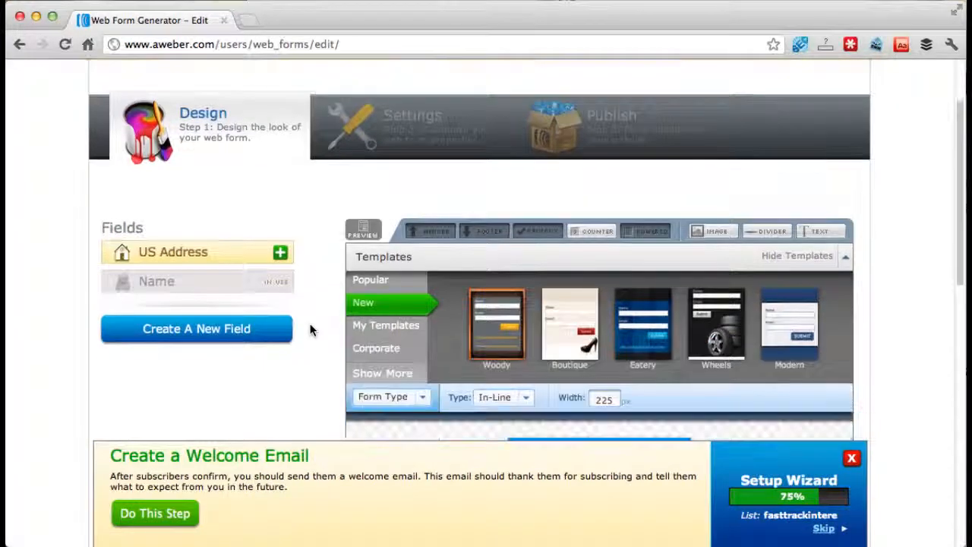
scroll(310, 330, down, 3)
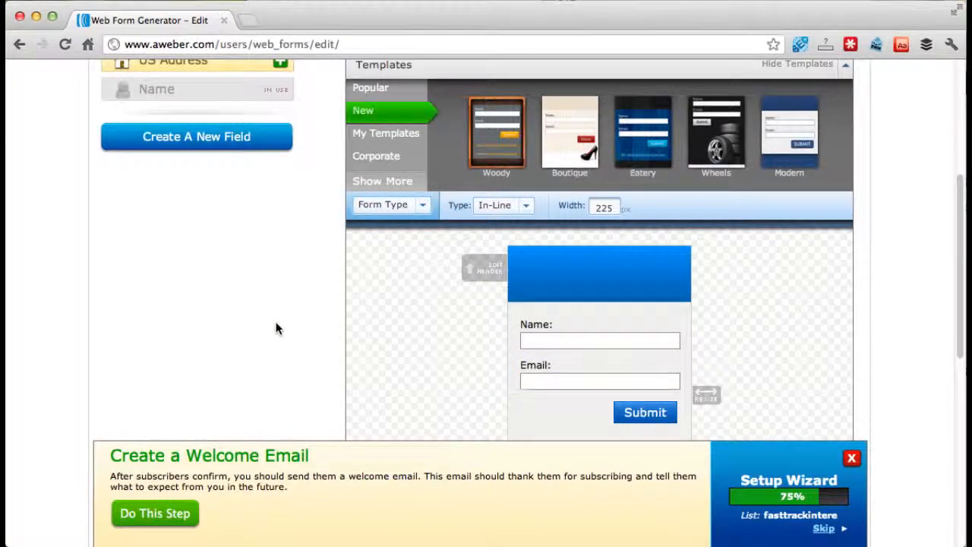
scroll(276, 328, up, 3)
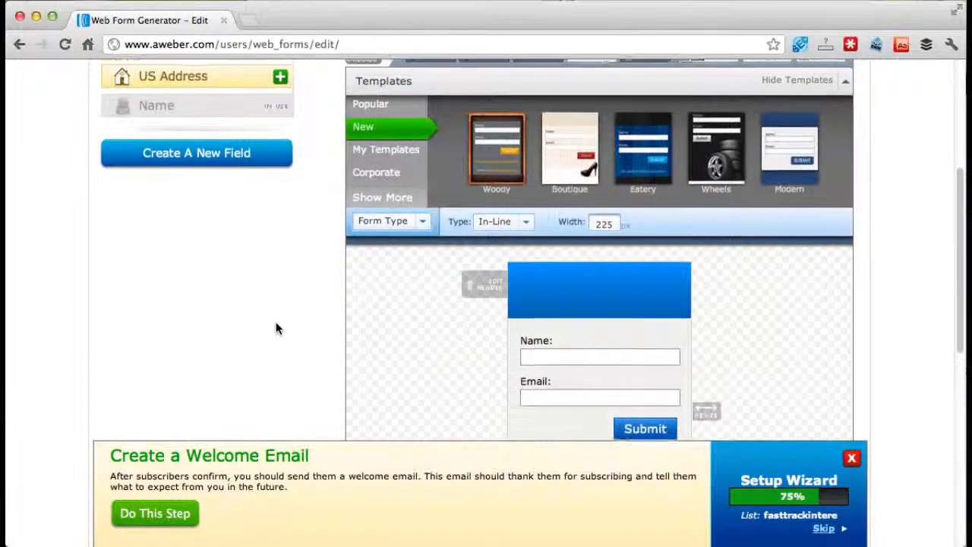
scroll(276, 329, down, 6)
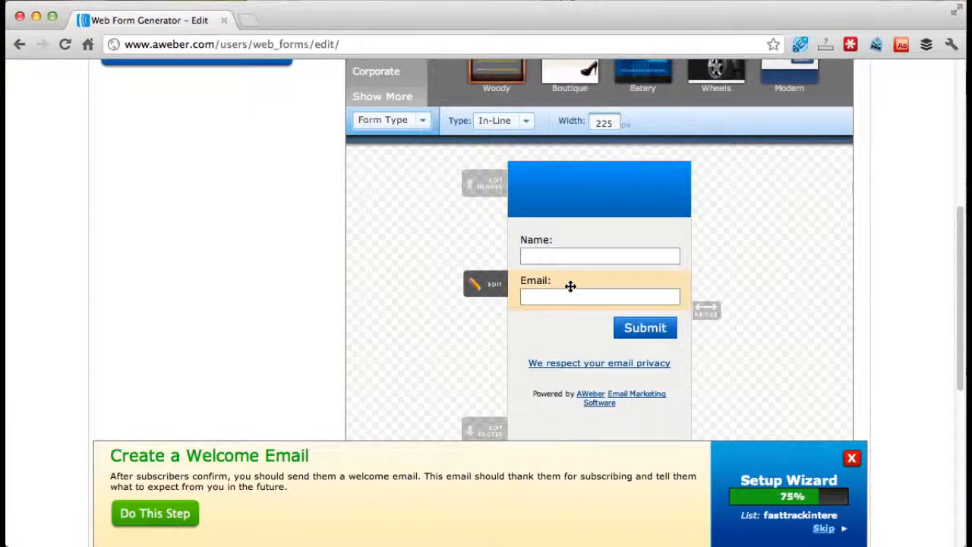
scroll(570, 287, up, 3)
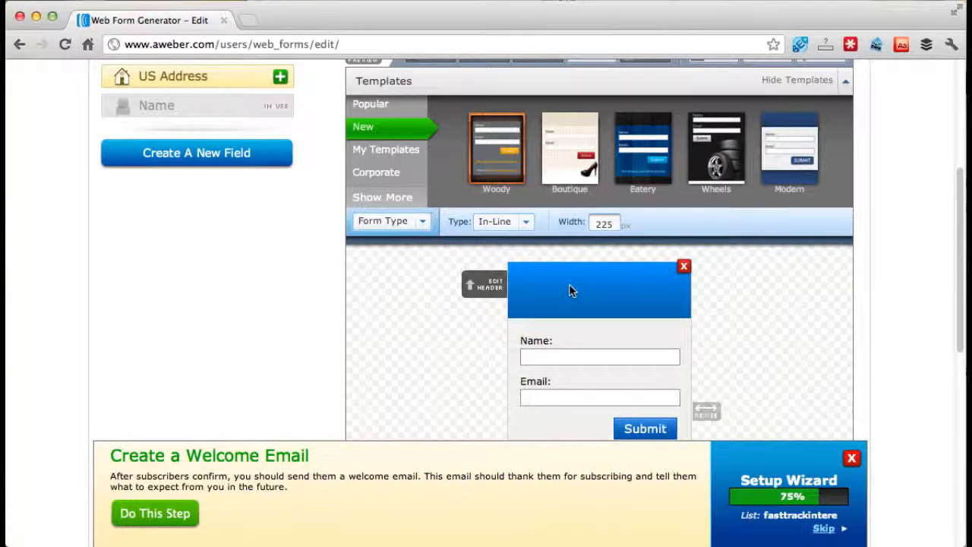
scroll(568, 389, down, 9)
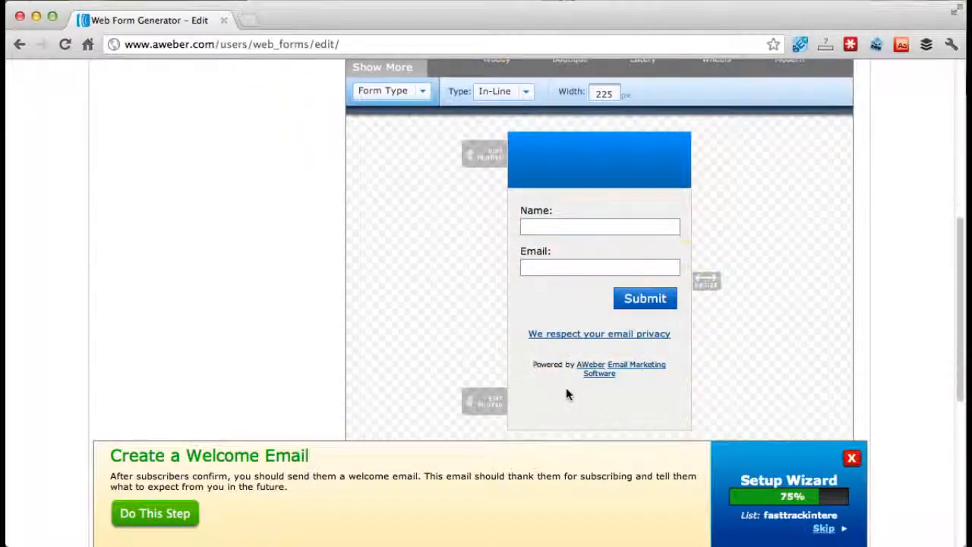
scroll(568, 394, up, 7)
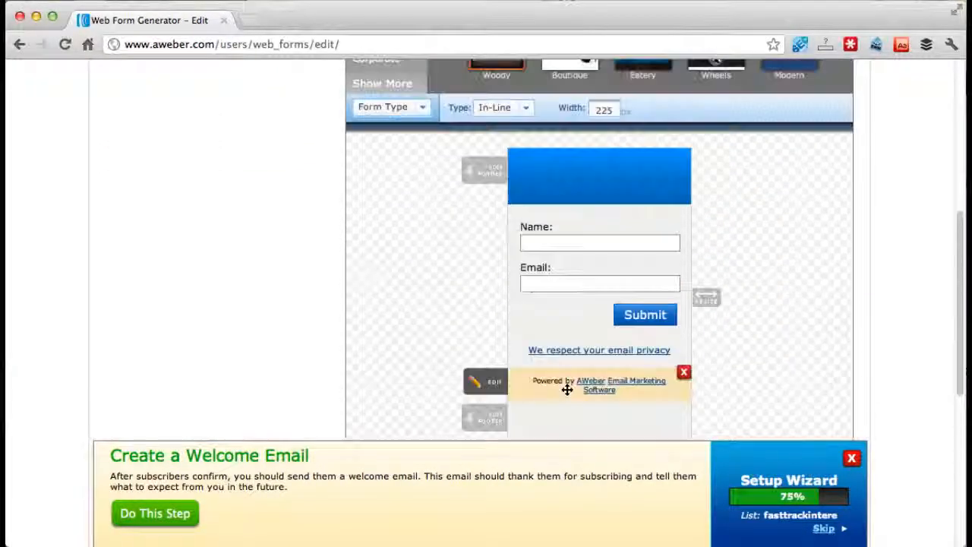
scroll(567, 390, up, 3)
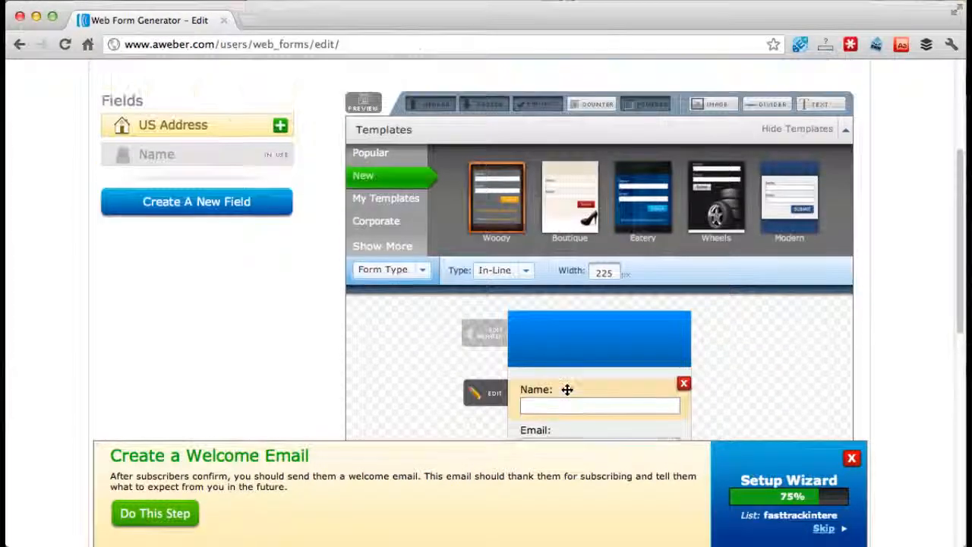
scroll(567, 389, down, 7)
scroll(566, 394, down, 3)
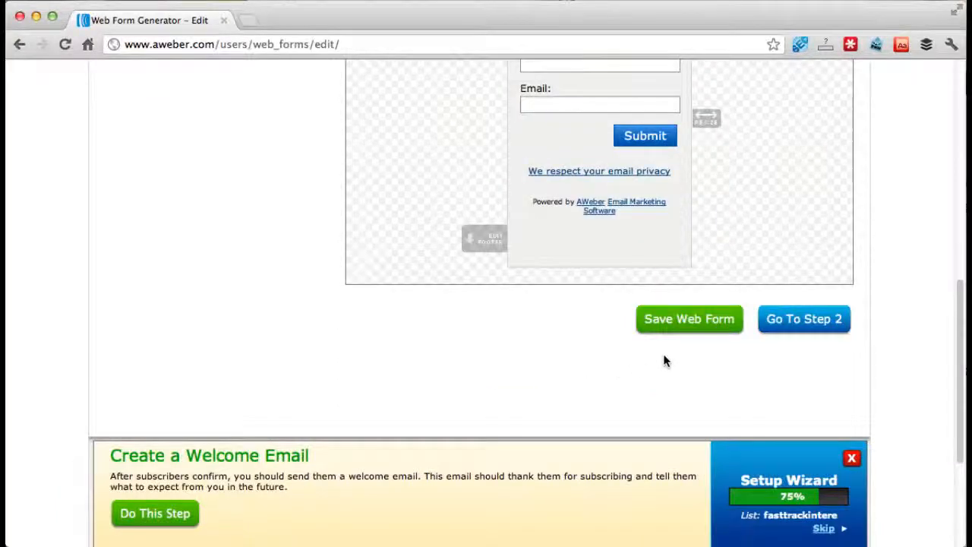
- Proceed to the web form's settings and name the form "Fast Track Interest Form"
click(807, 323)
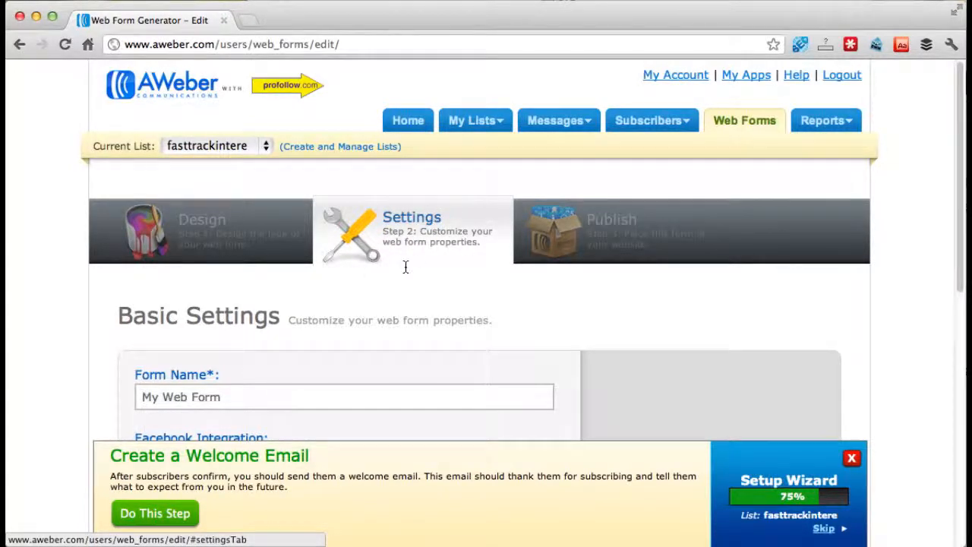
scroll(403, 293, down, 5)
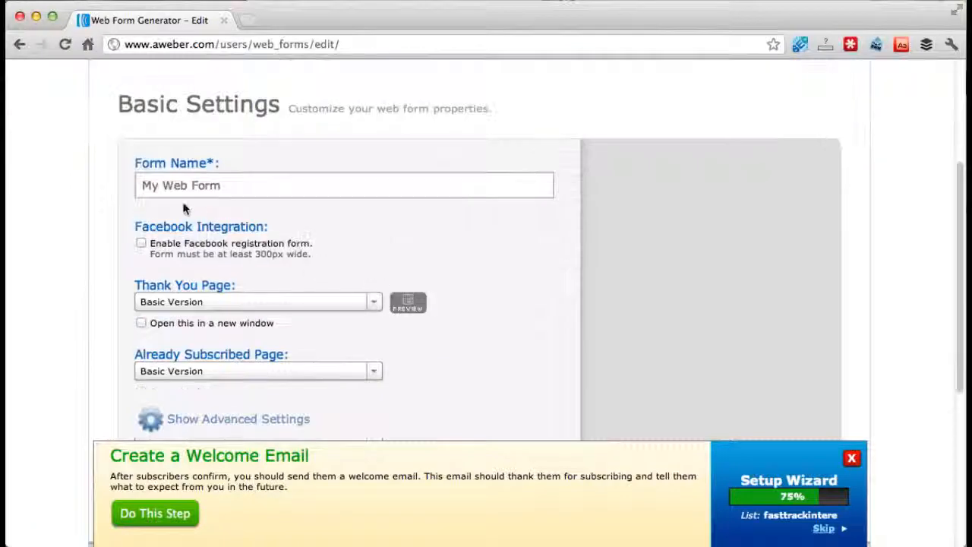
click(212, 187)
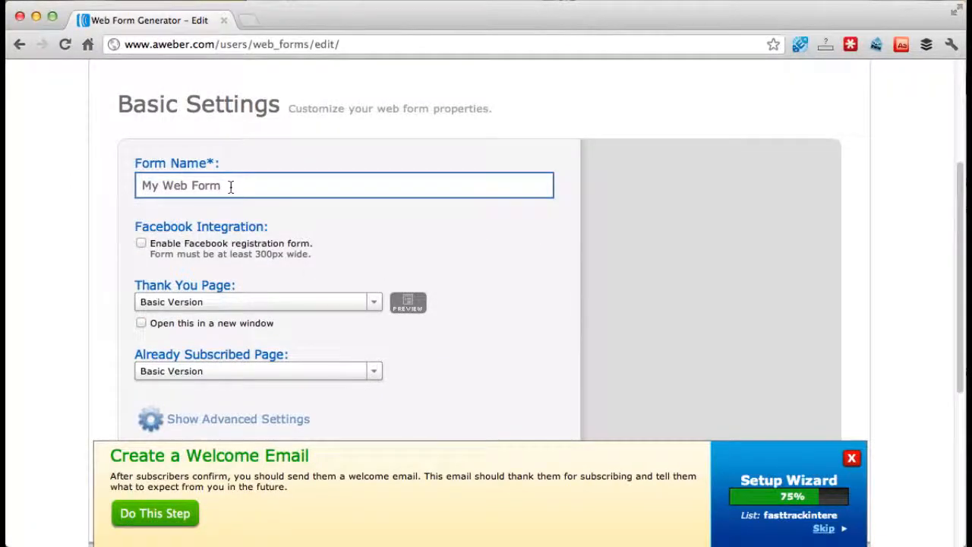
triple_click(230, 187)
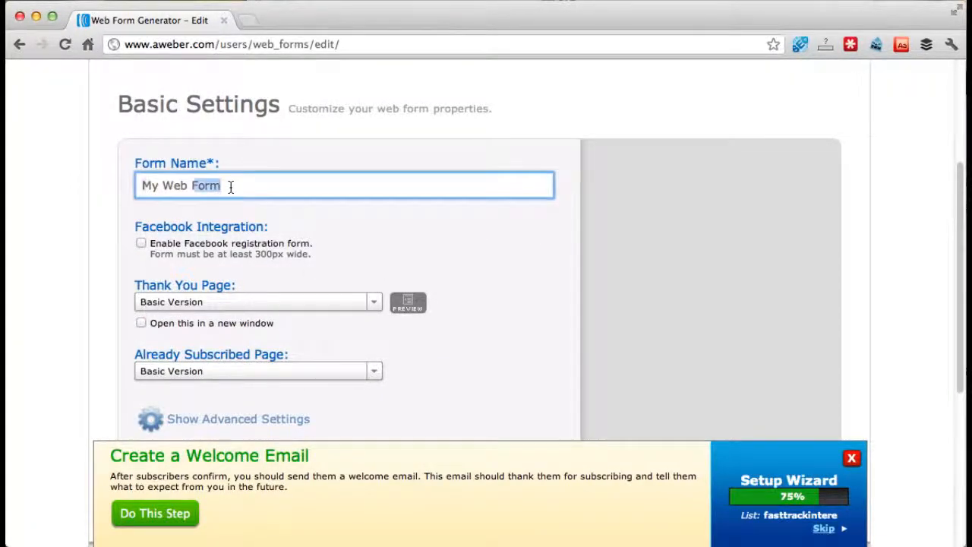
text(Fast T)
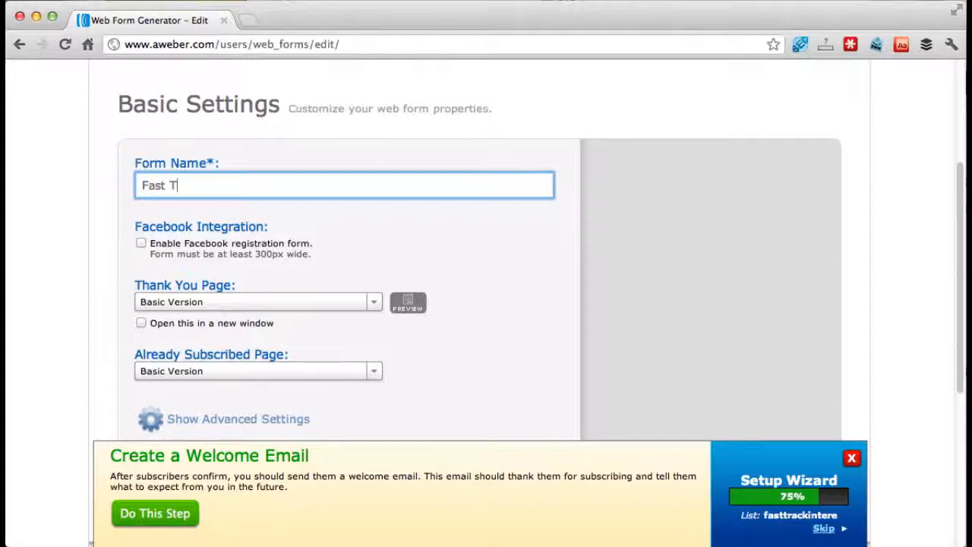
text(rack Interest Form)
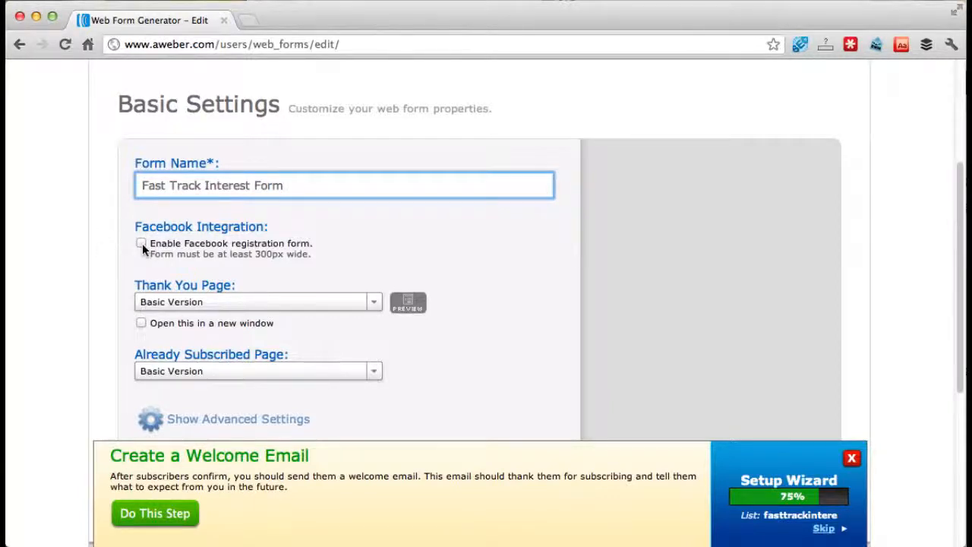
- Set the form's Thank You Page to the "Smart" Video Version
scroll(97, 254, down, 2)
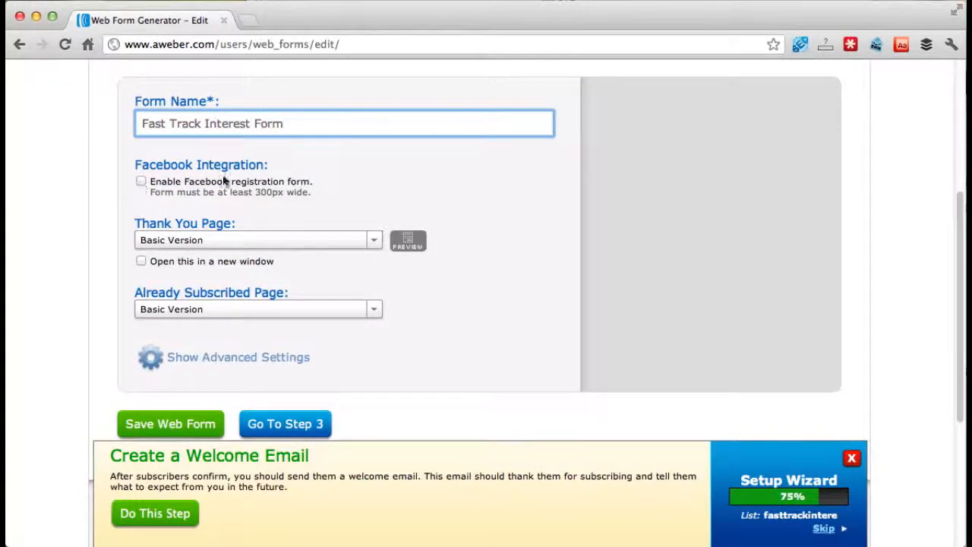
scroll(108, 224, down, 3)
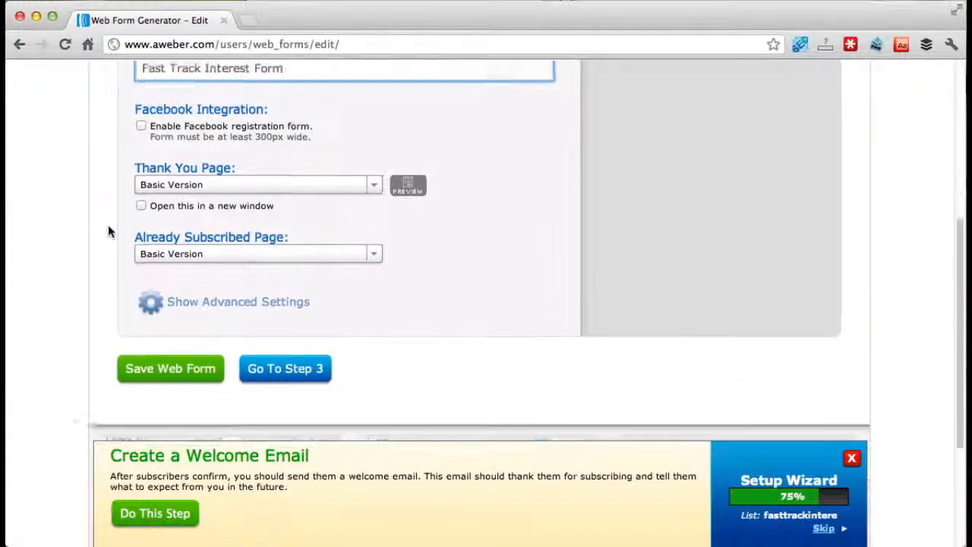
scroll(157, 190, up, 2)
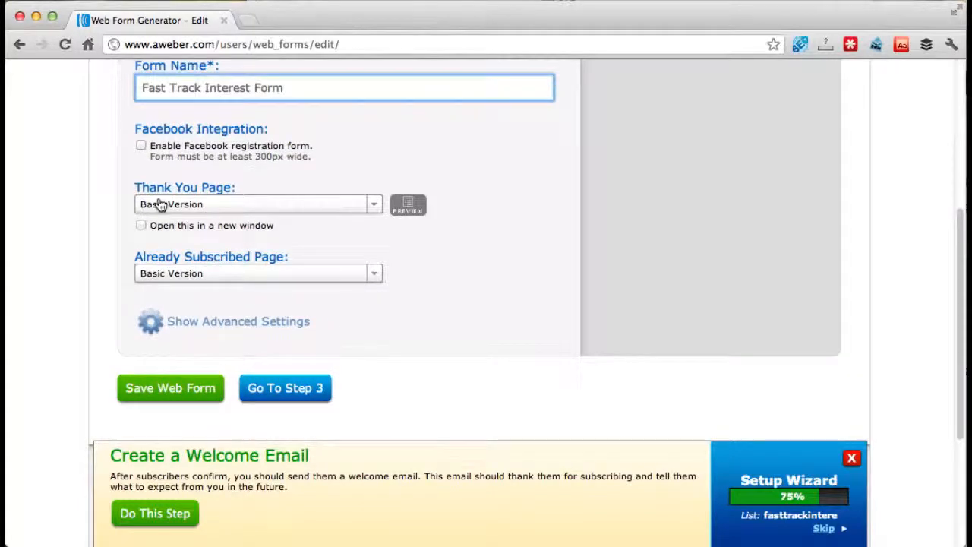
click(219, 210)
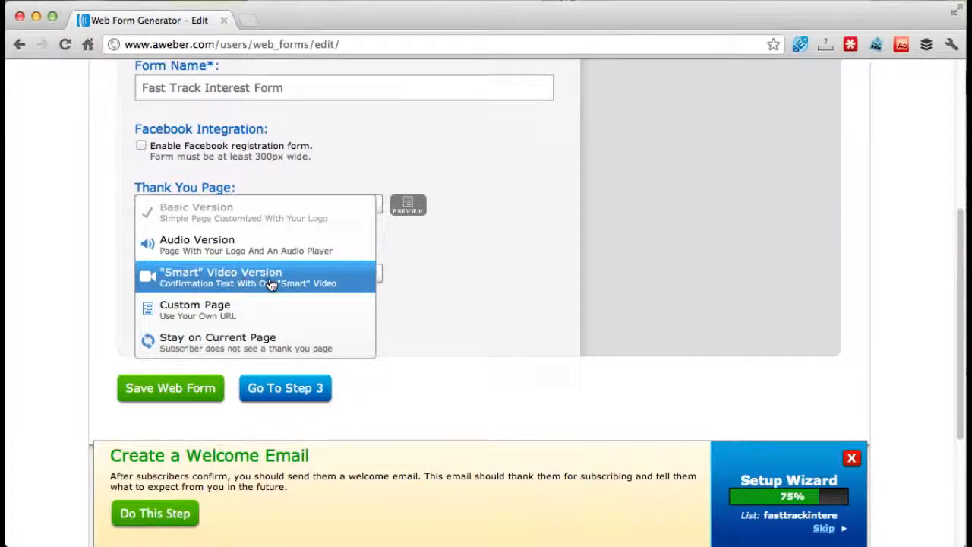
click(325, 281)
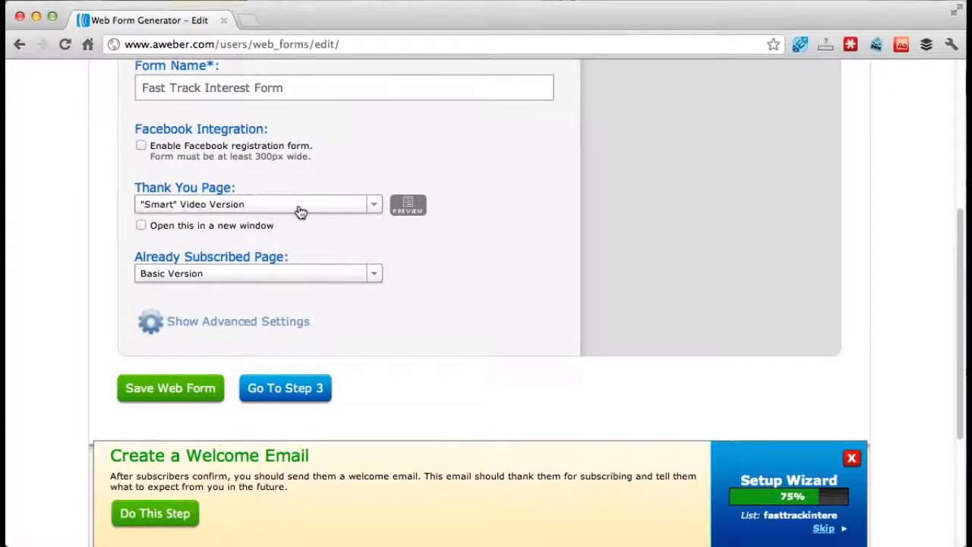
click(301, 211)
click(297, 275)
- Keep the Already Subscribed Page on Basic Version, then proceed to publishing and save the web form
click(283, 275)
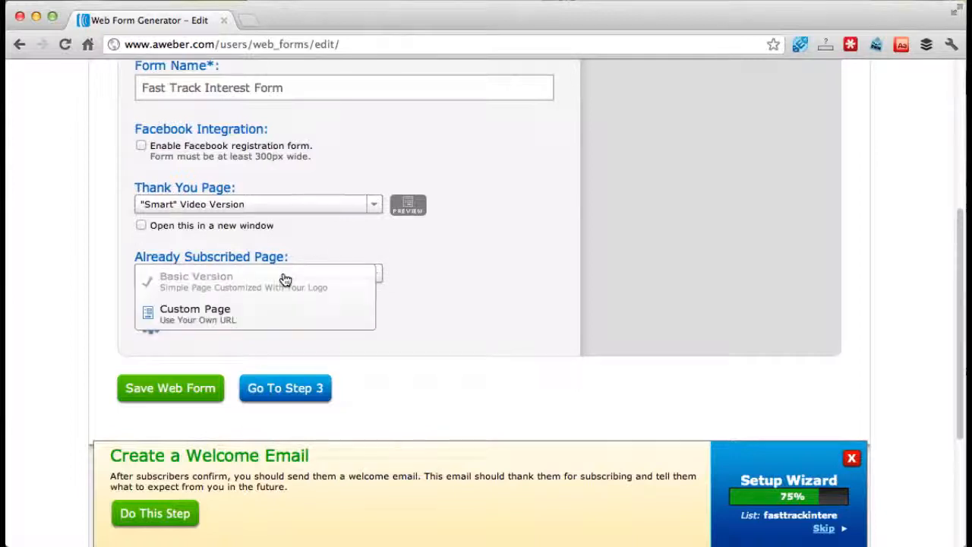
click(285, 280)
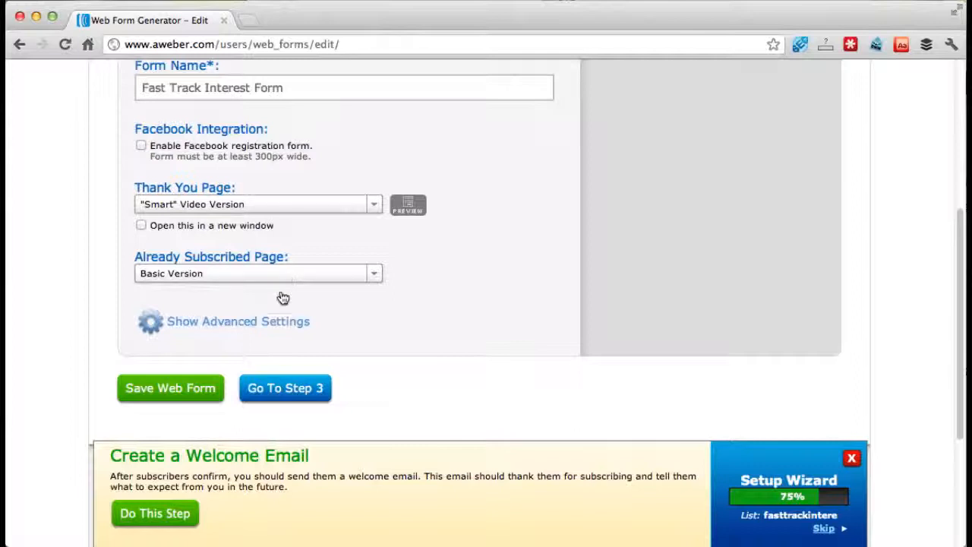
click(284, 391)
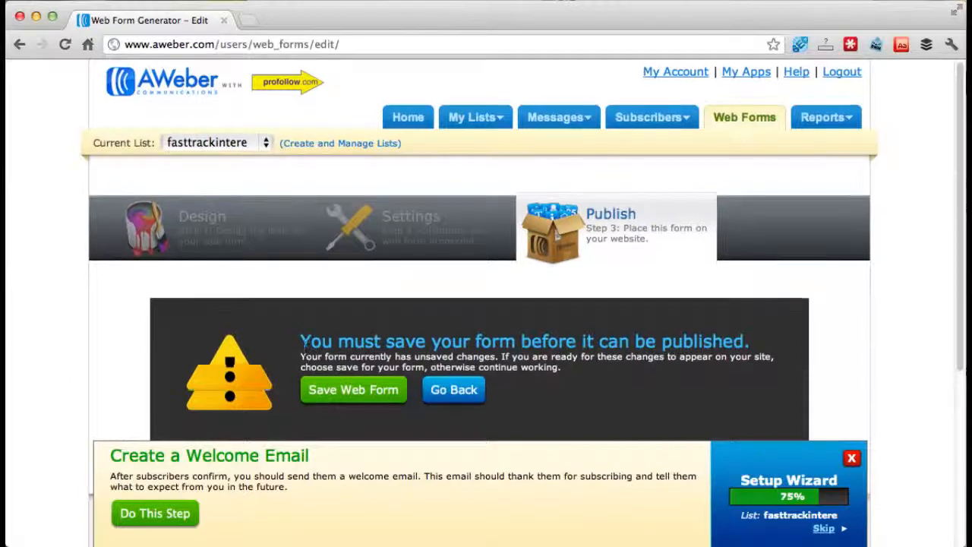
scroll(303, 365, down, 2)
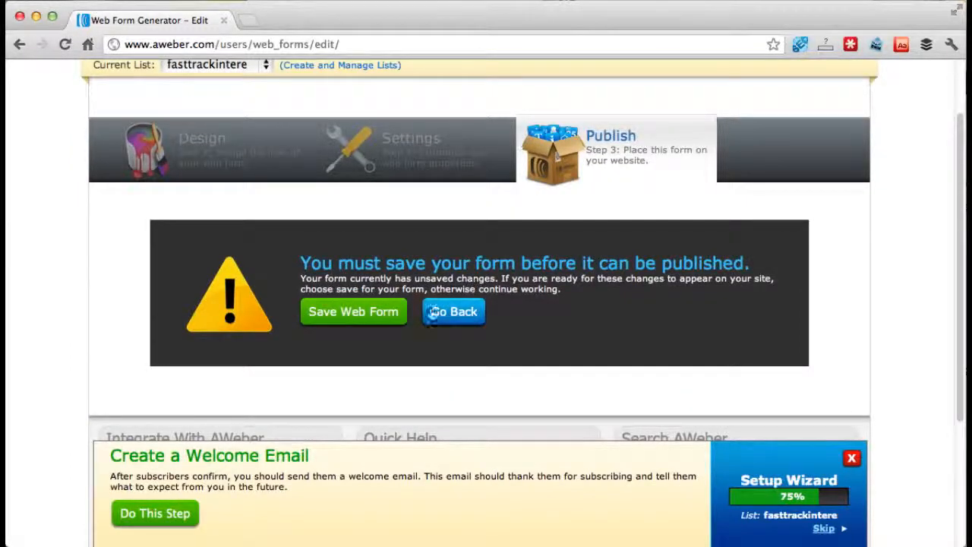
click(327, 312)
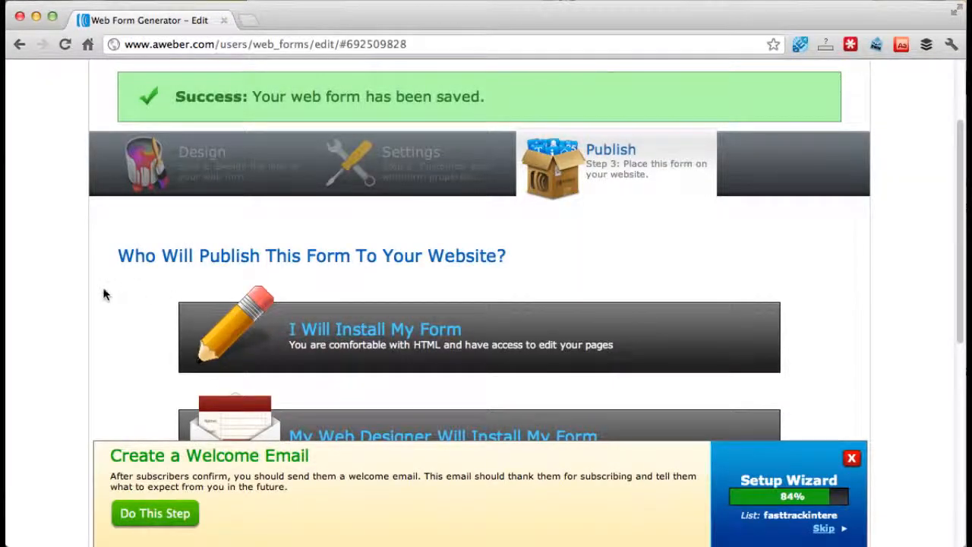
- Choose "I Will Install My Form" as the publishing method and bring up its JavaScript snippet
scroll(105, 295, down, 3)
scroll(103, 294, up, 5)
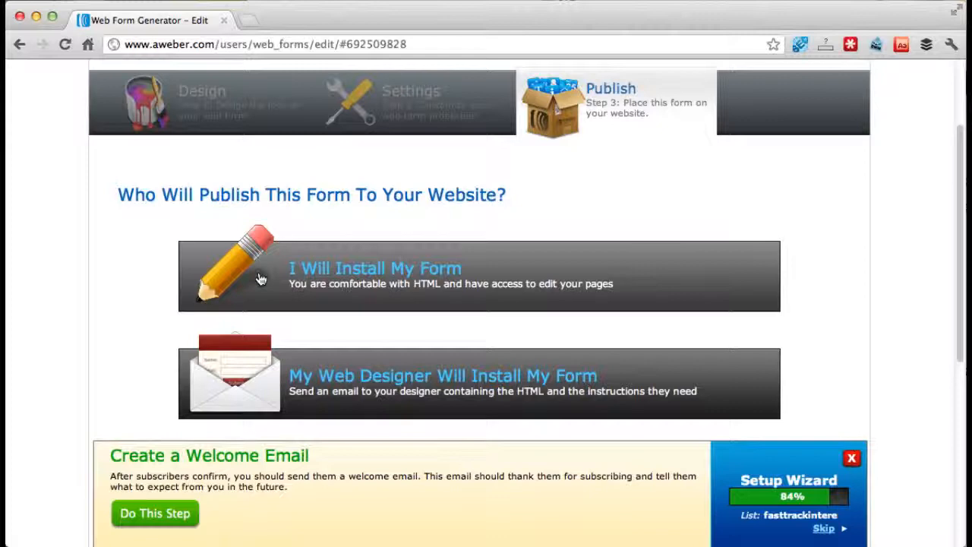
scroll(260, 279, down, 3)
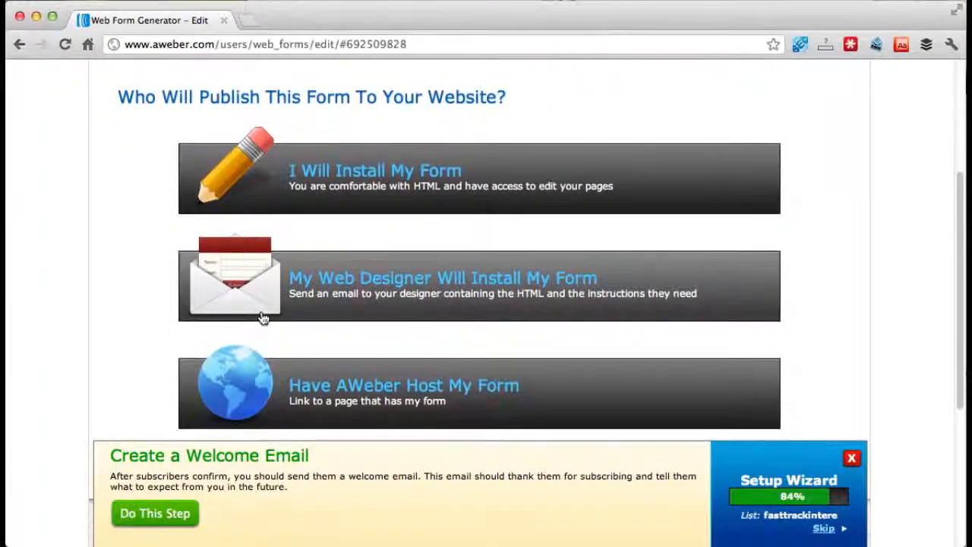
scroll(262, 318, down, 1)
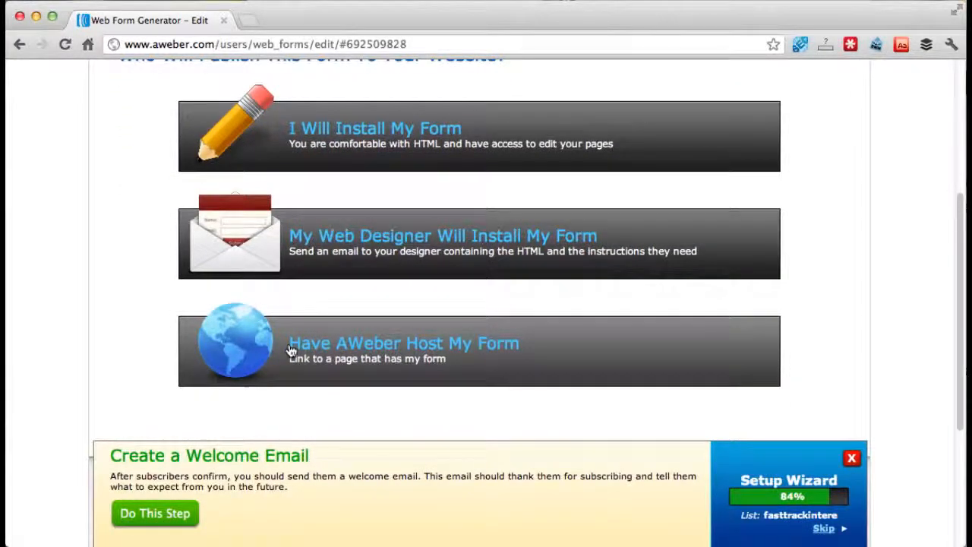
scroll(143, 315, up, 4)
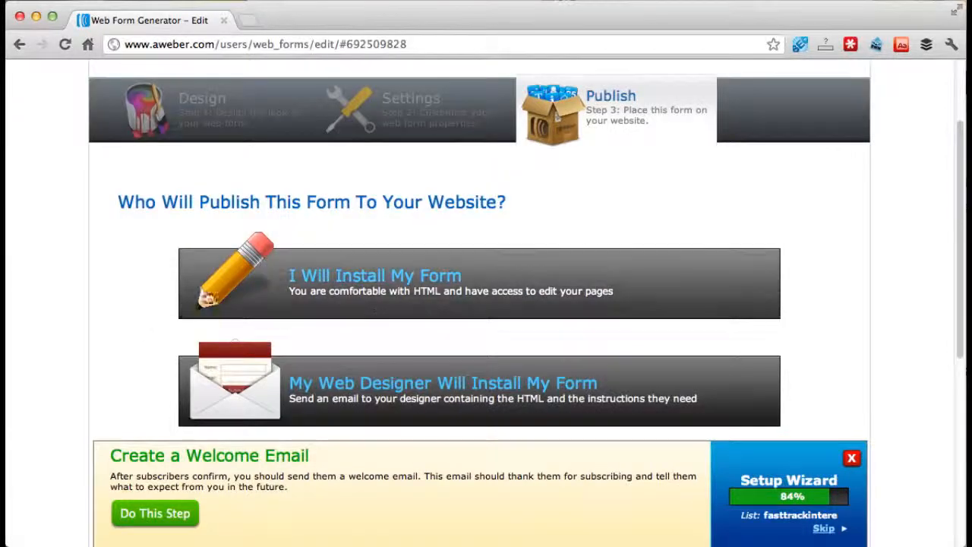
click(372, 287)
scroll(372, 283, down, 4)
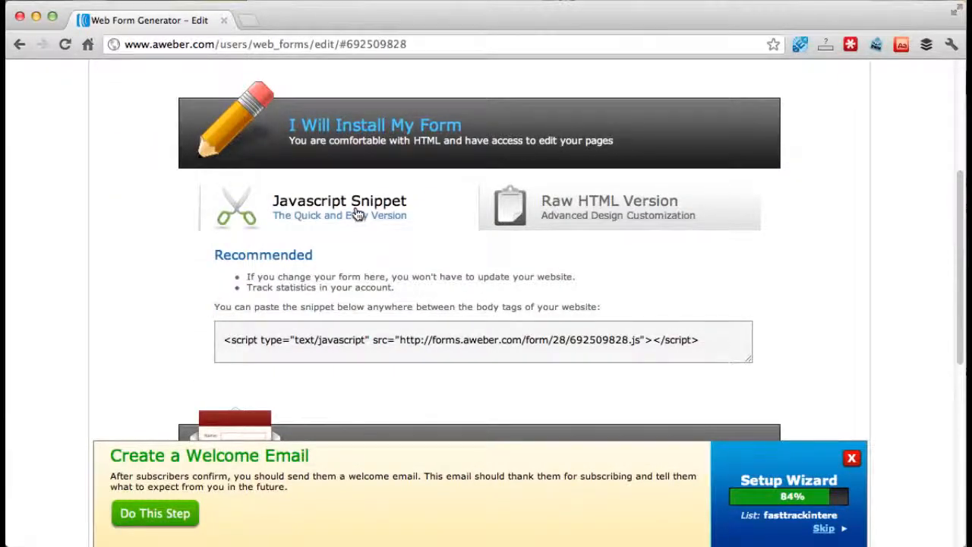
- Bring up the Raw HTML Version of the web form and look through its code
click(600, 210)
scroll(320, 338, down, 1)
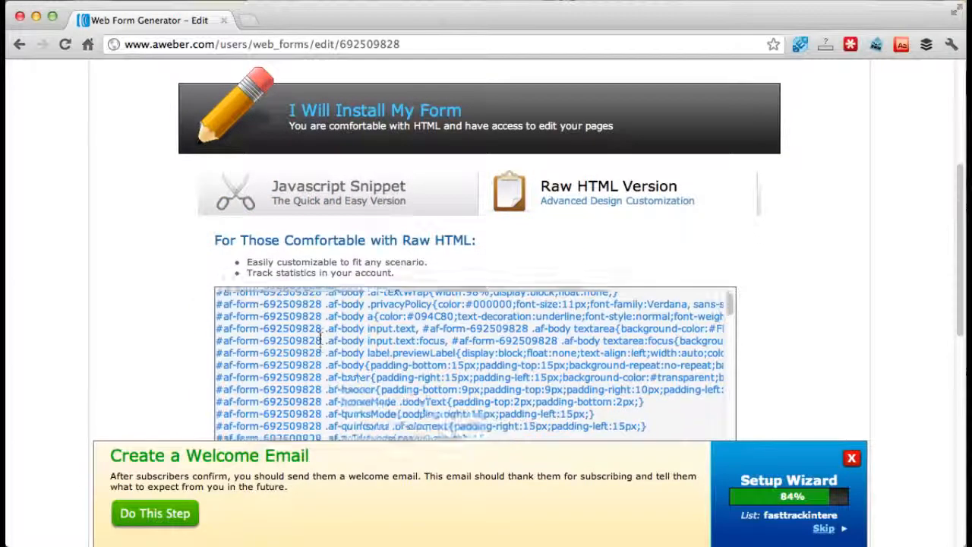
scroll(320, 338, down, 2)
scroll(163, 341, down, 4)
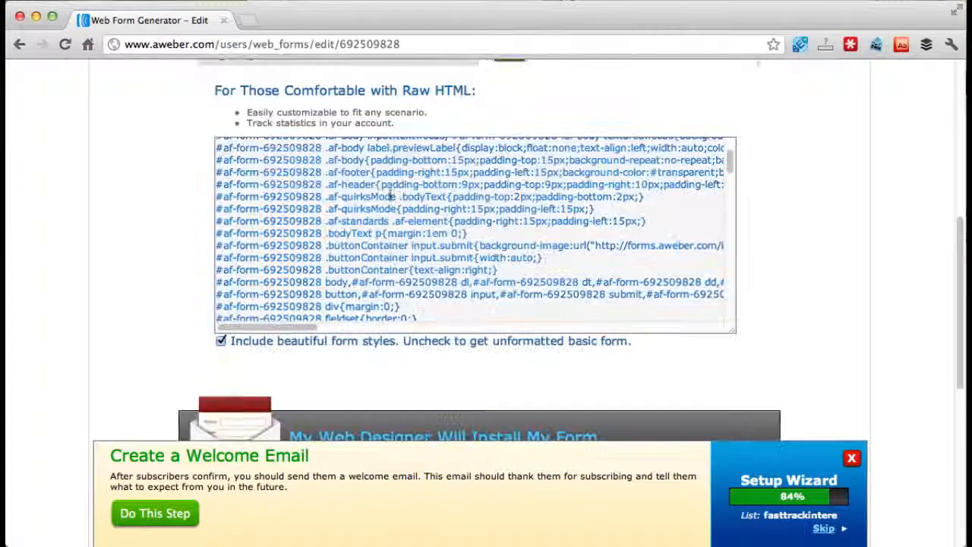
scroll(304, 251, up, 3)
scroll(296, 258, up, 2)
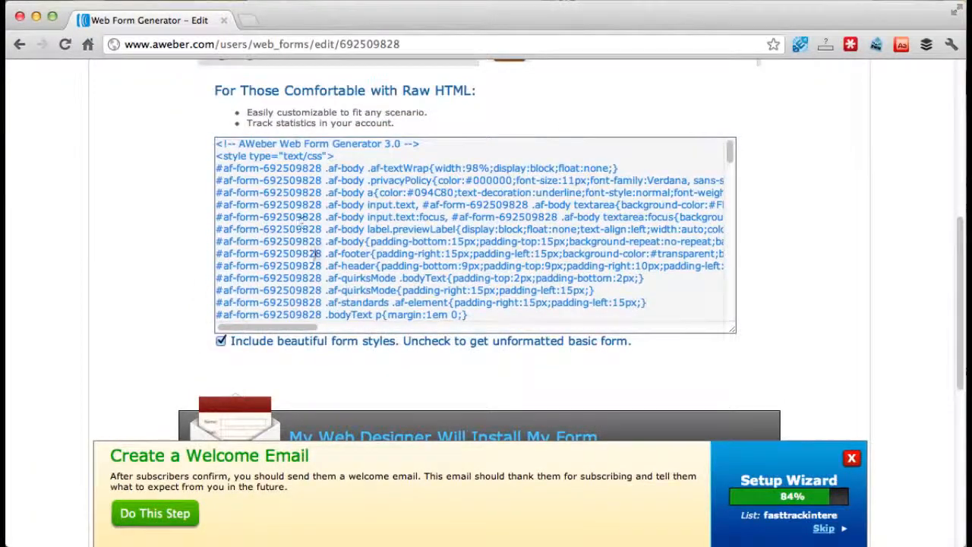
- Exclude the "beautiful form styles" from the raw HTML to get the unformatted basic form
click(431, 136)
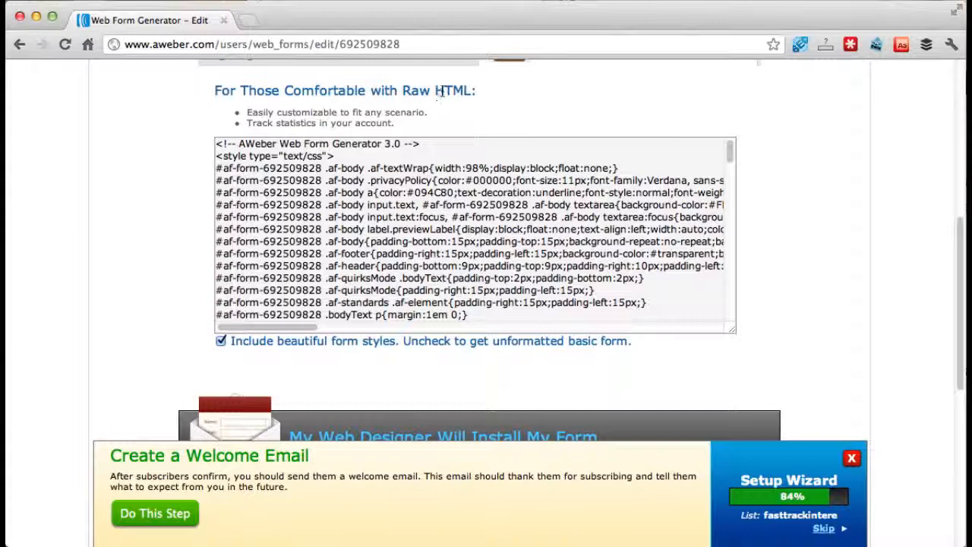
click(349, 242)
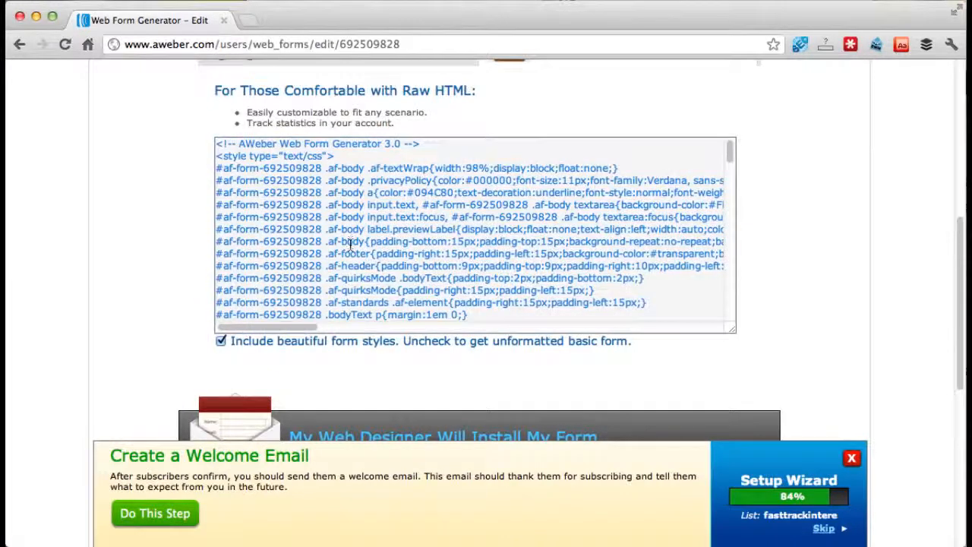
click(192, 275)
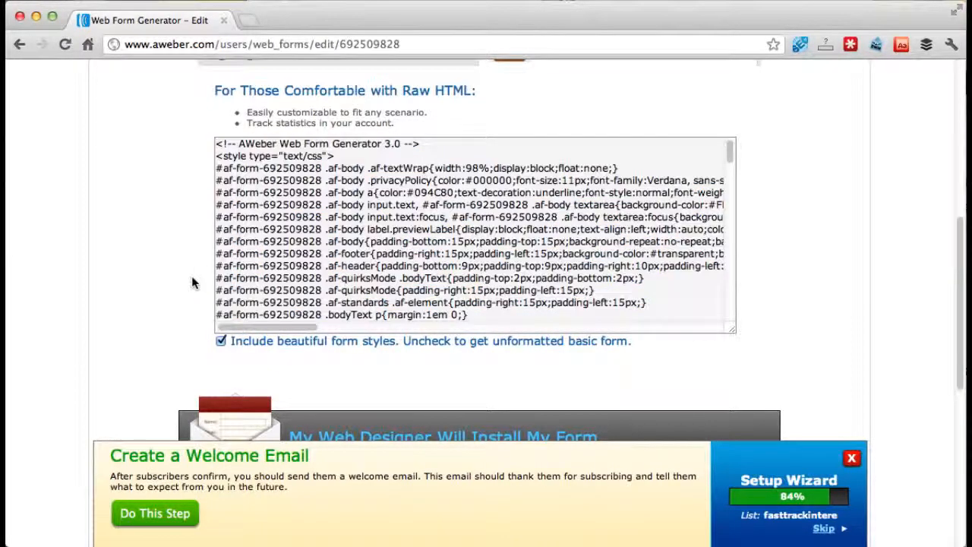
click(224, 324)
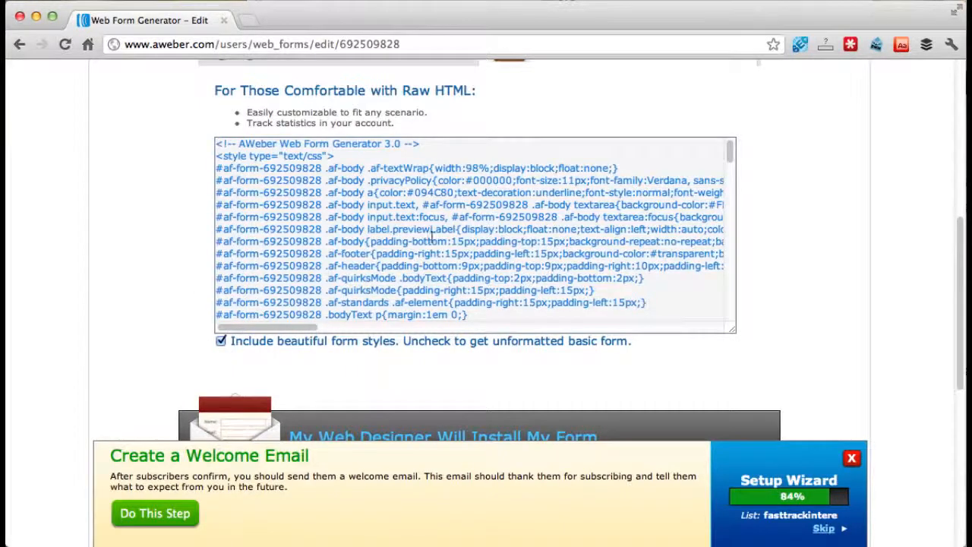
click(221, 342)
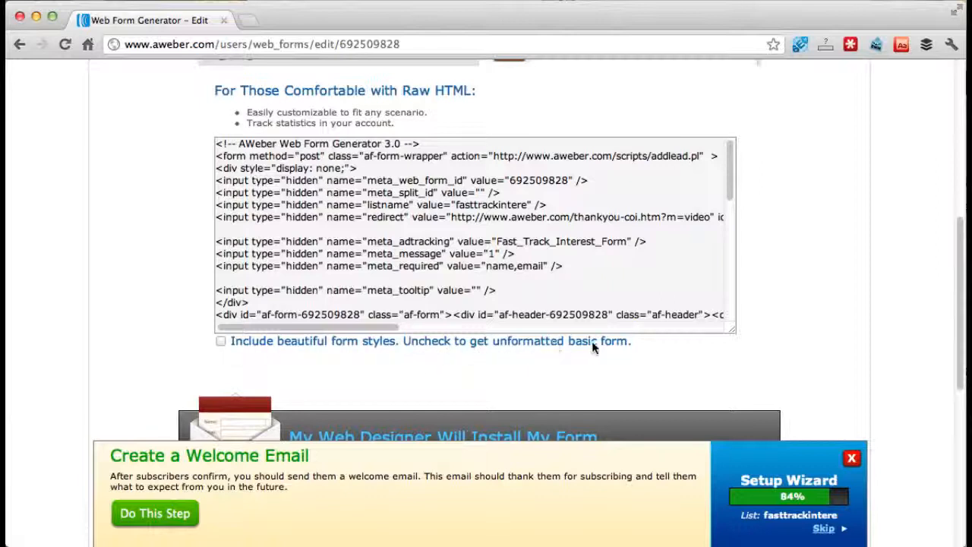
- Select the entire unformatted form code, from the opening to the closing AWeber Web Form Generator 3.0 comment, and copy it
click(297, 174)
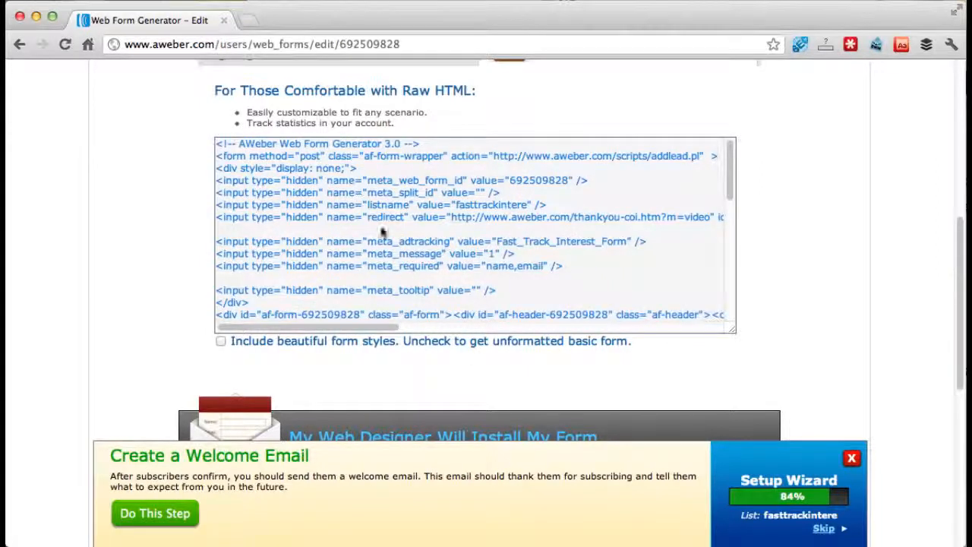
click(217, 144)
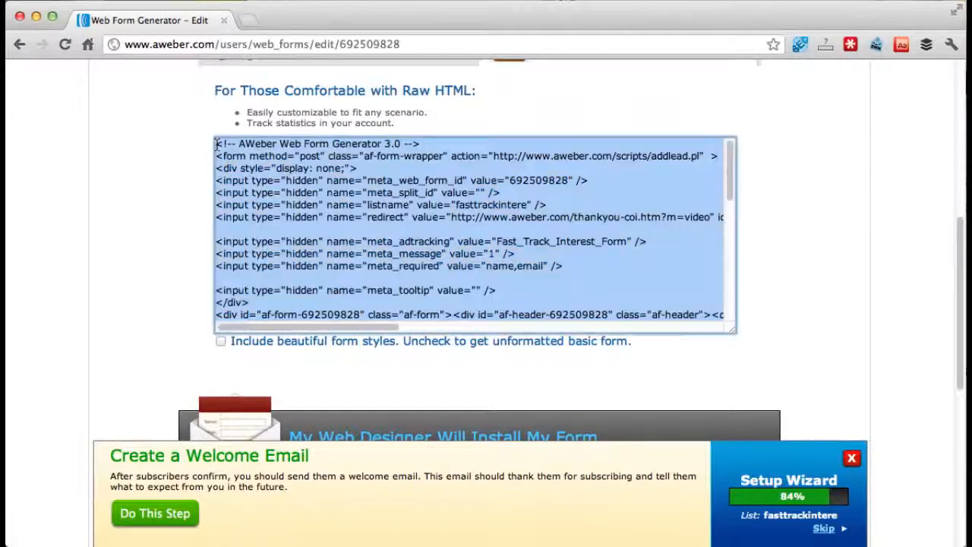
click(217, 144)
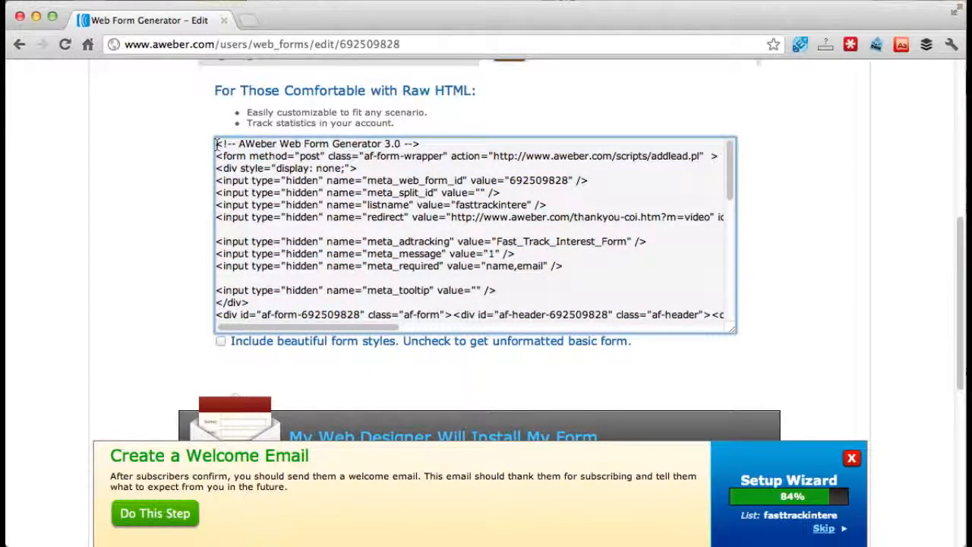
drag(218, 144, 452, 385)
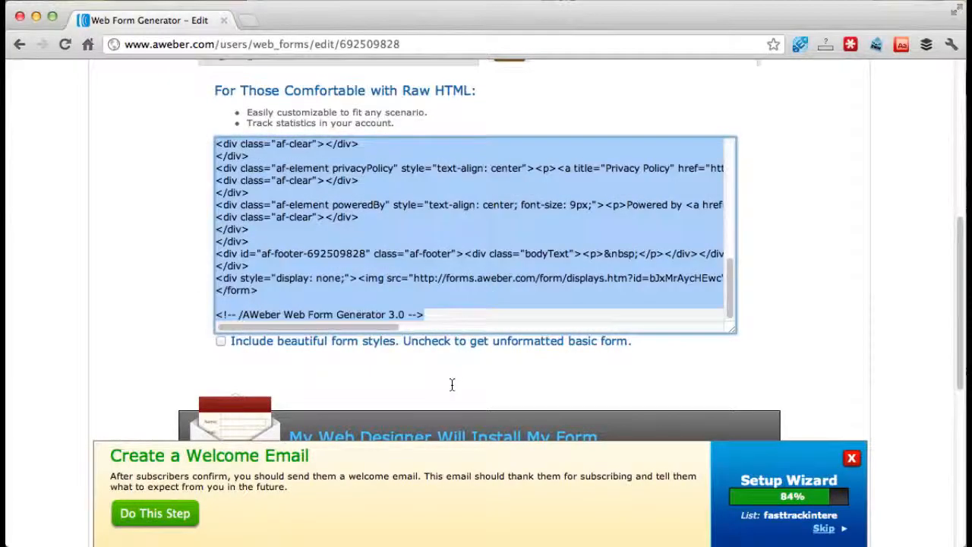
right_click(375, 211)
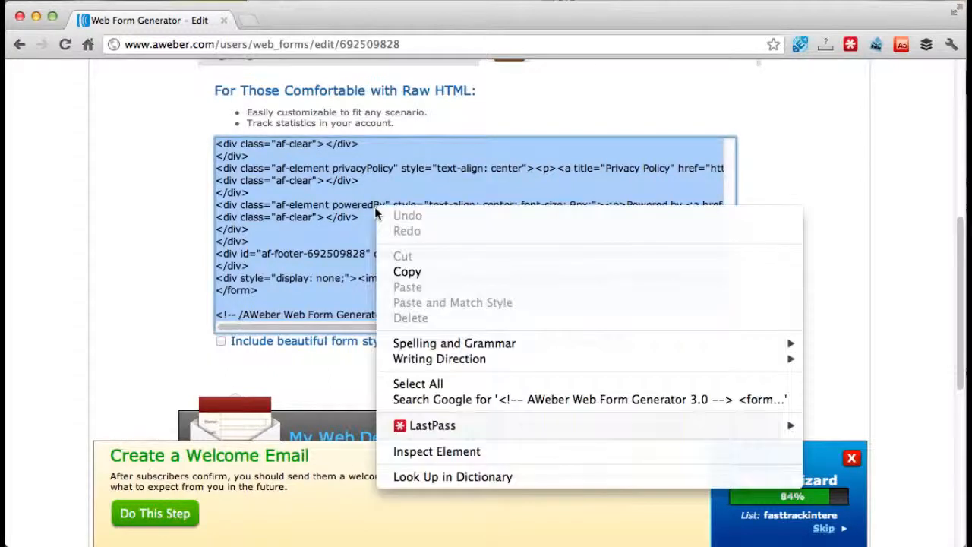
click(429, 272)
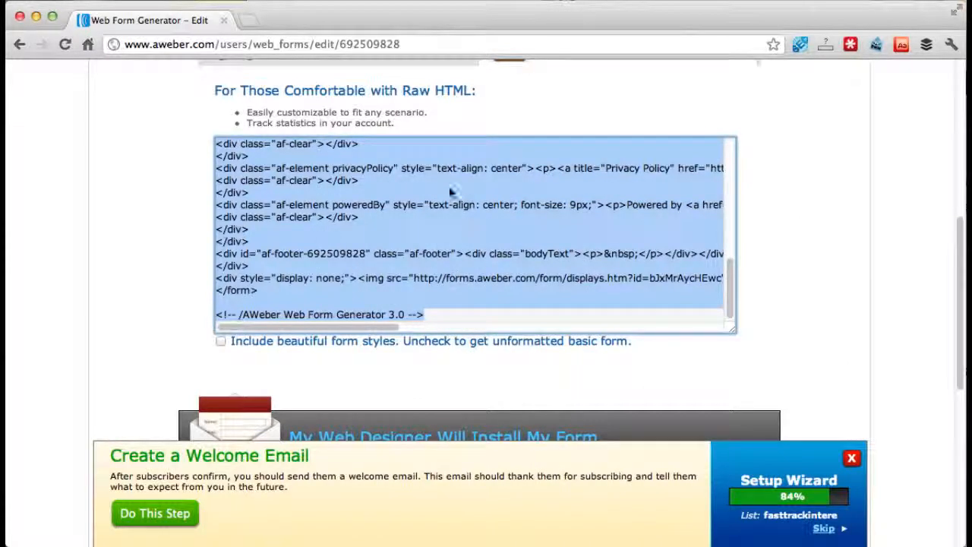